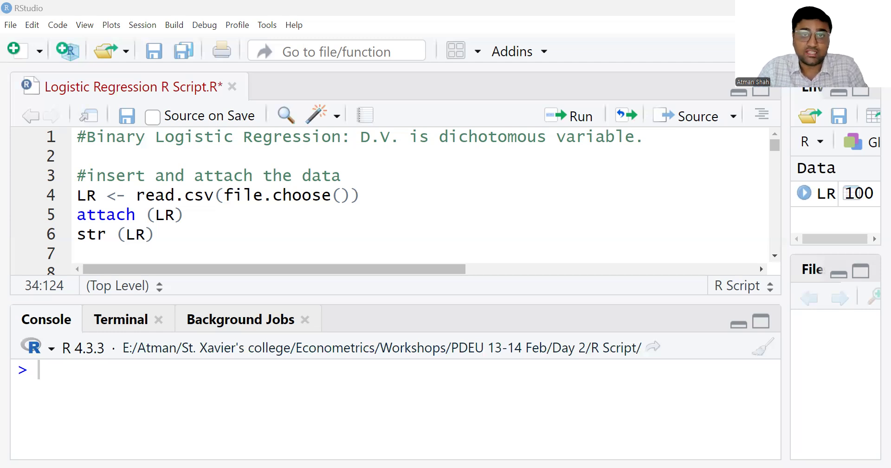
Step: Review the script's title and data import lines, and open the LR data frame in an enlarged data viewer to inspect its columns
{"action": "triple_click", "coordinate": [87, 138]}
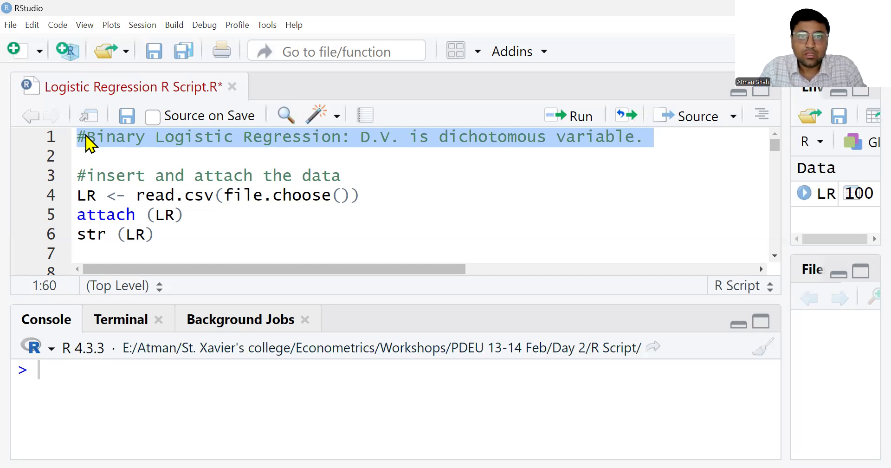
{"action": "left_click", "coordinate": [80, 175]}
{"action": "key", "text": "shift+End"}
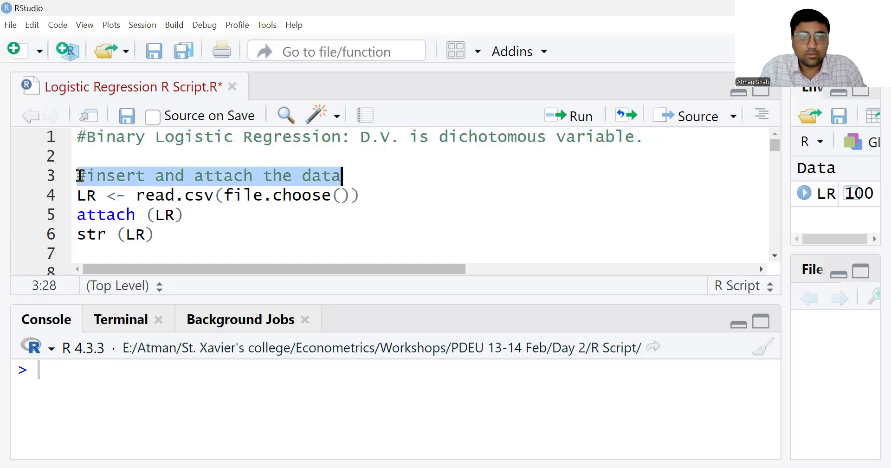
{"action": "key", "text": "Down"}
{"action": "key", "text": "End"}
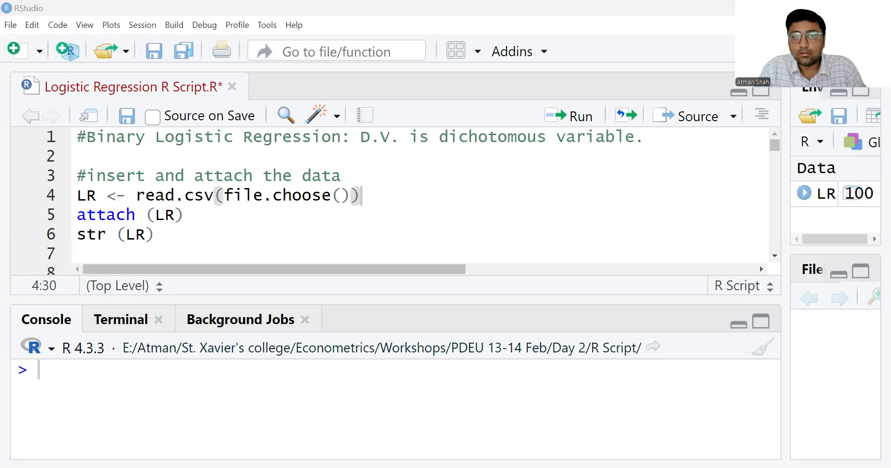
{"action": "left_click", "coordinate": [827, 193]}
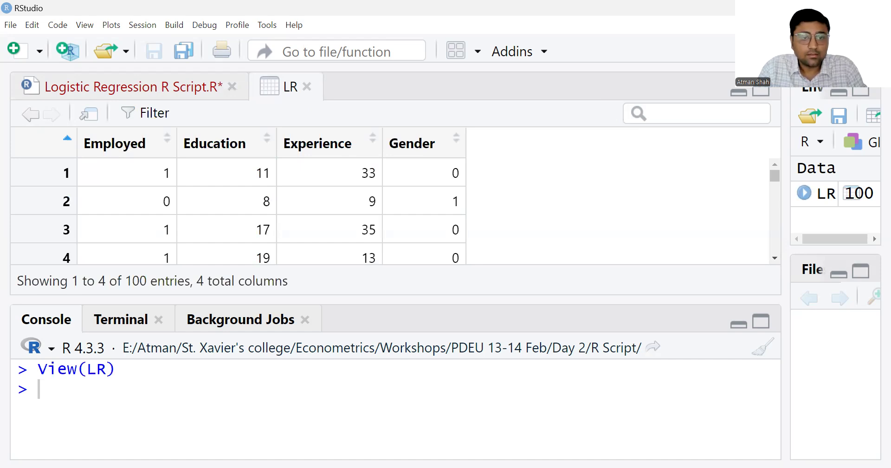
{"action": "left_click", "coordinate": [240, 320]}
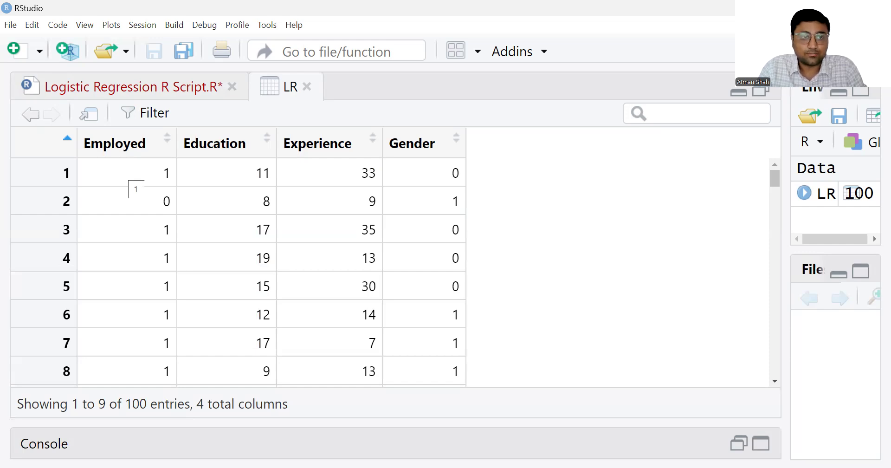
Step: Return to the script, run str (LR) on line 6 and examine the variable types of Employed and Gender in the output
{"action": "key", "text": "ctrl+shift+Tab"}
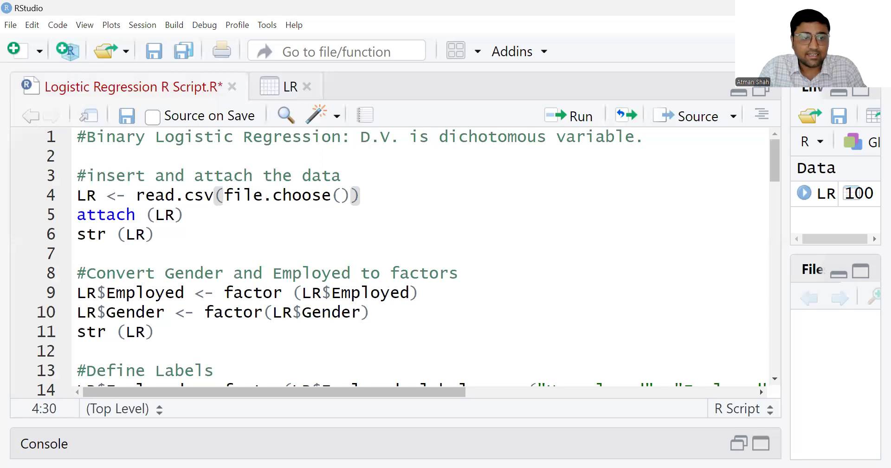
{"action": "left_click", "coordinate": [155, 234]}
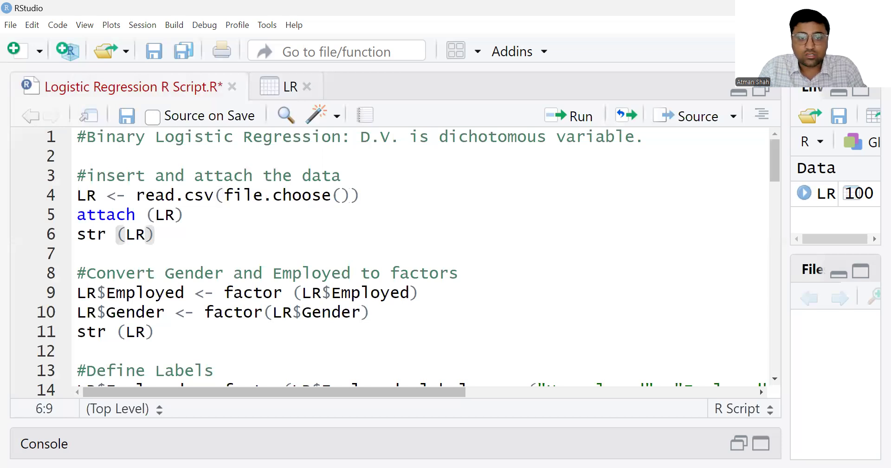
{"action": "key", "text": "ctrl+Return"}
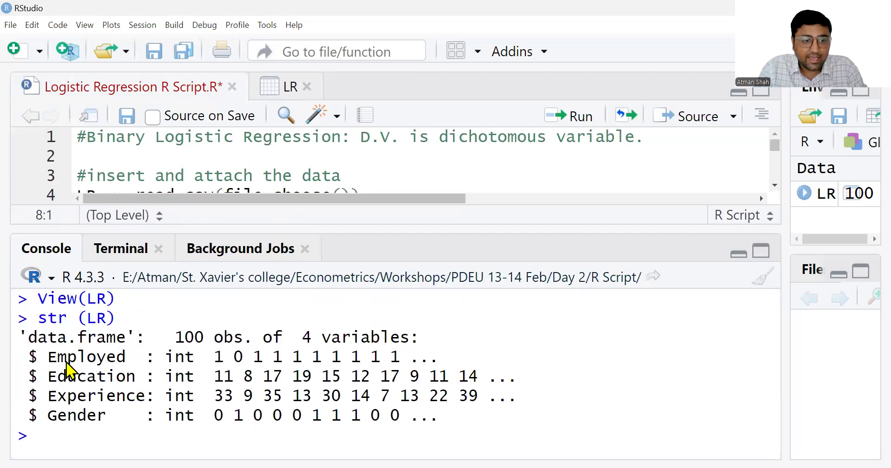
{"action": "triple_click", "coordinate": [66, 361]}
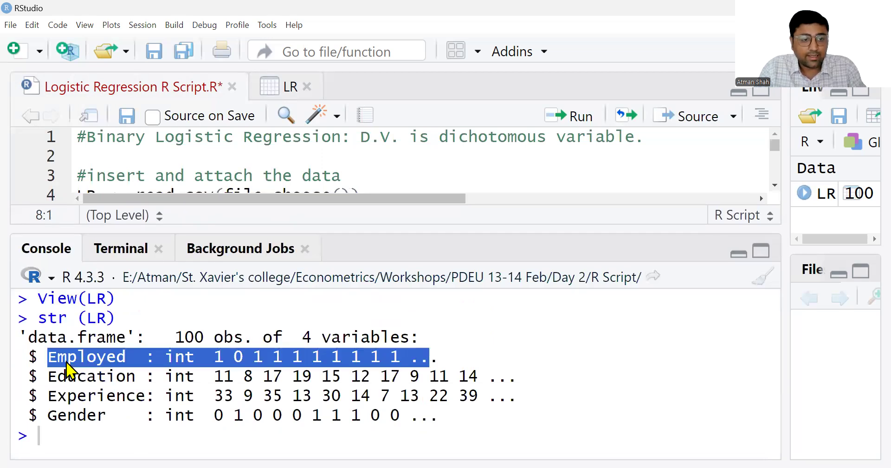
{"action": "triple_click", "coordinate": [48, 420]}
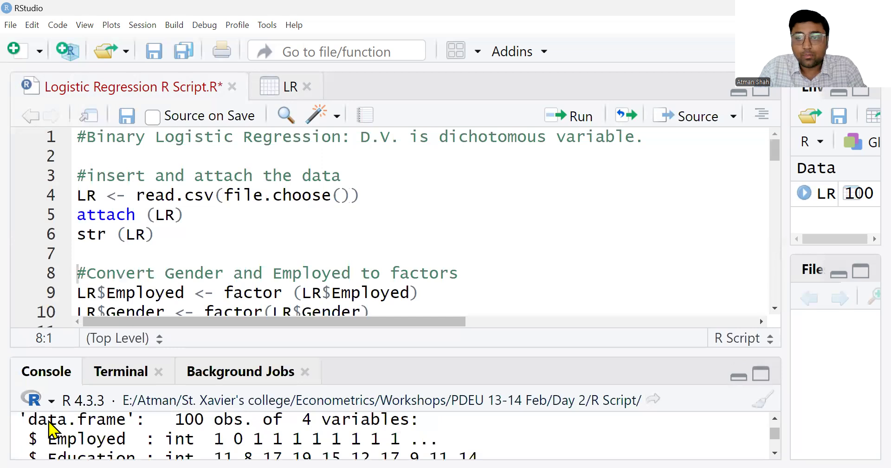
Step: Run lines 9 and 10 to convert LR$Employed and LR$Gender to factors, and check the structure with str (LR) on line 11
{"action": "scroll", "coordinate": [69, 181], "scroll_direction": "down", "scroll_amount": 2}
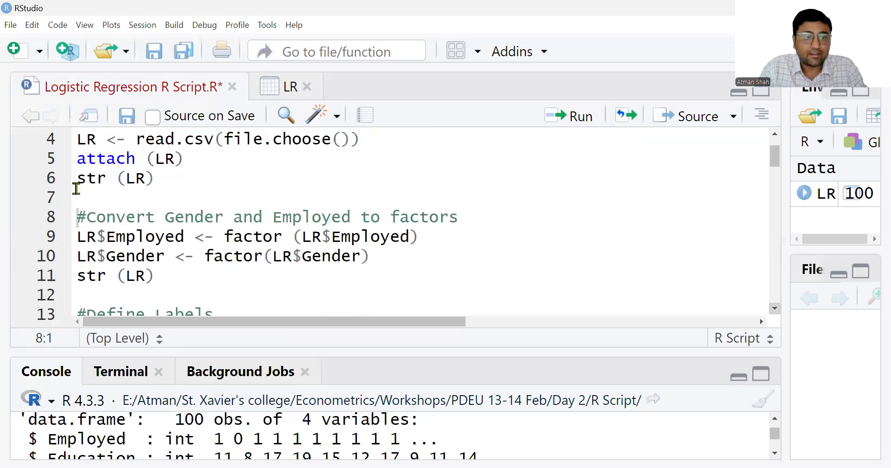
{"action": "scroll", "coordinate": [77, 188], "scroll_direction": "down", "scroll_amount": 1}
{"action": "key", "text": "shift+End"}
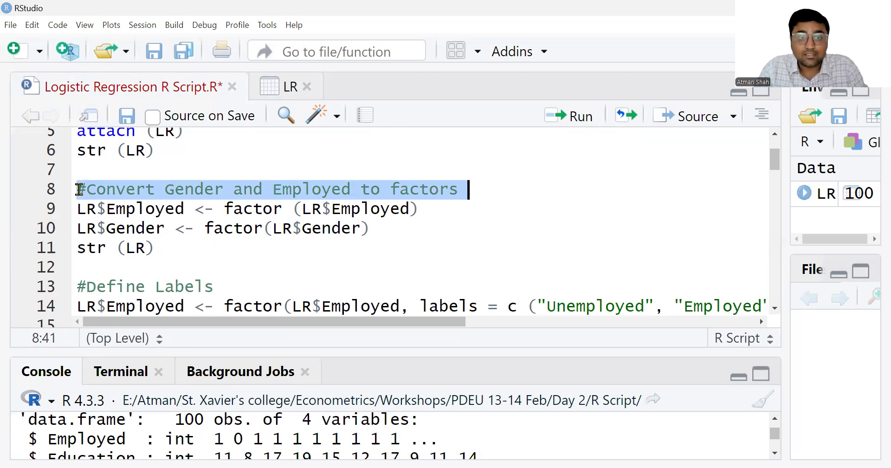
{"action": "key", "text": "Down"}
{"action": "key", "text": "Down"}
{"action": "key", "text": "Down"}
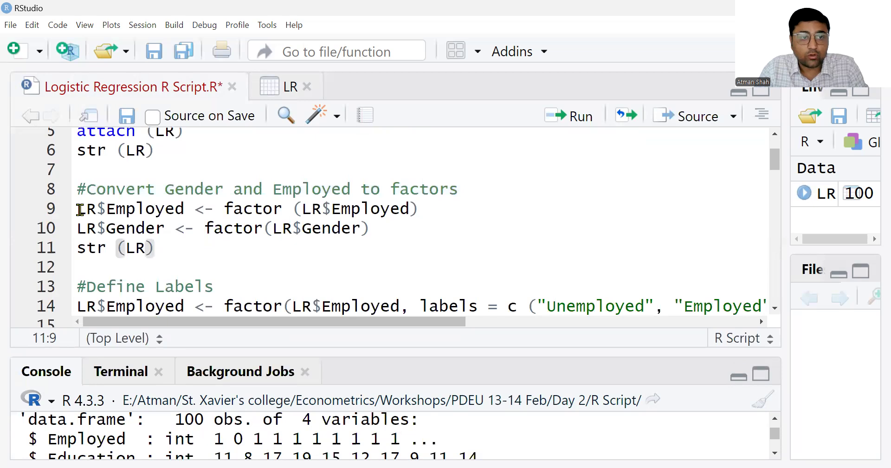
{"action": "left_click", "coordinate": [80, 210]}
{"action": "key", "text": "shift+End"}
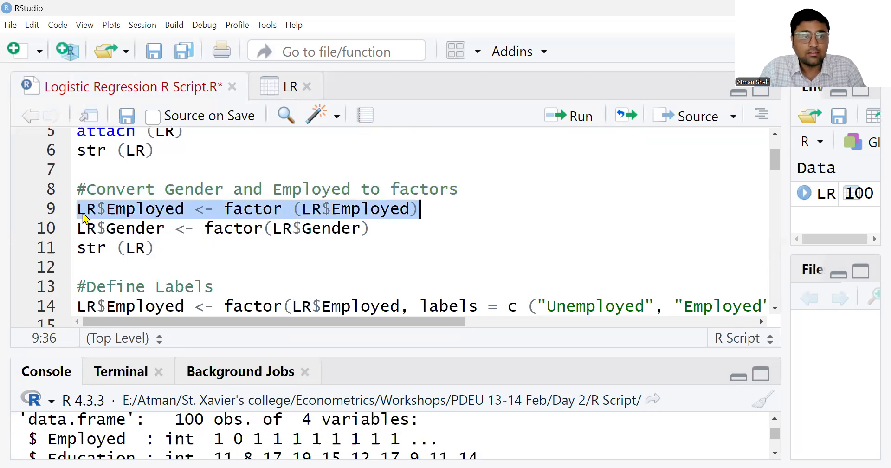
{"action": "left_click", "coordinate": [79, 210]}
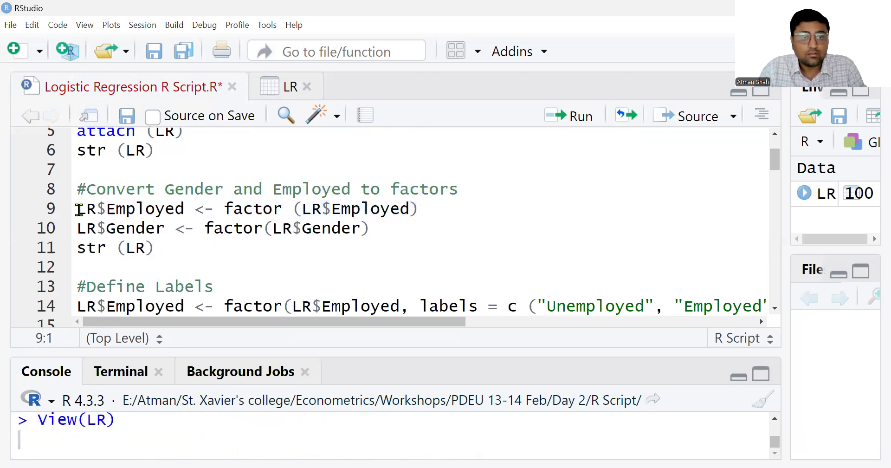
{"action": "left_click_drag", "start_coordinate": [75, 209], "coordinate": [371, 228]}
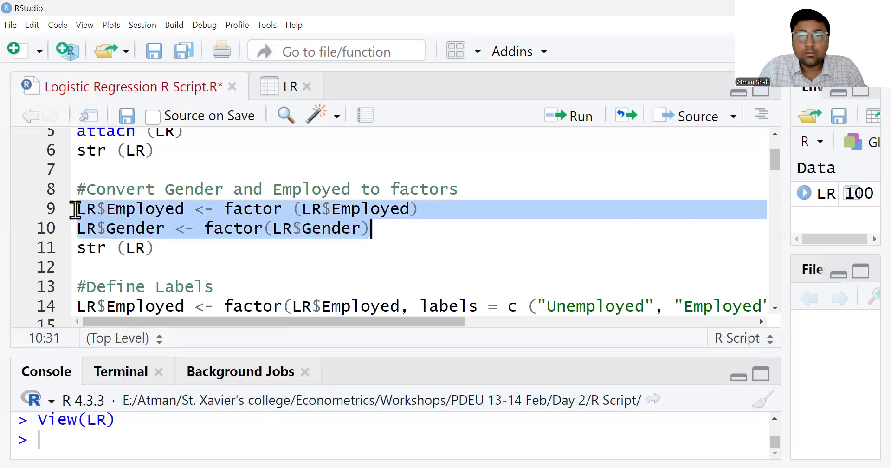
{"action": "key", "text": "ctrl+Return"}
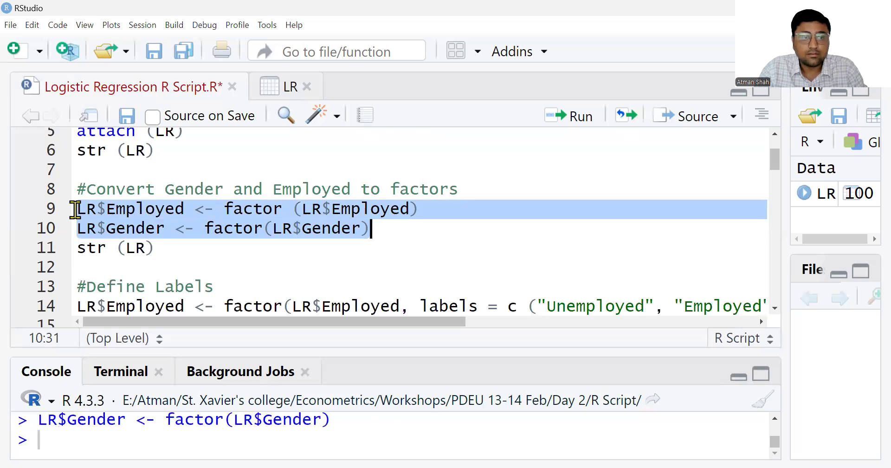
{"action": "key", "text": "Down"}
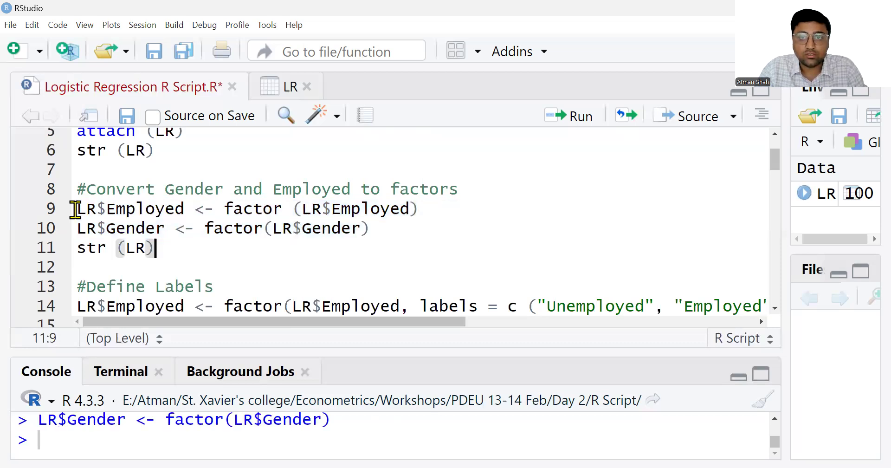
{"action": "key", "text": "ctrl+Return"}
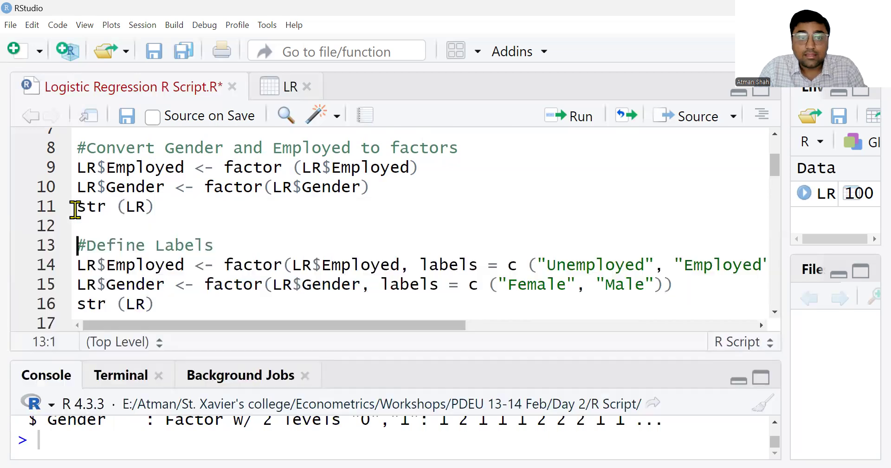
Step: Run lines 14 and 15 to label the Employed levels "Unemployed" and "Employed" and the Gender levels "Female" and "Male"
{"action": "scroll", "coordinate": [75, 209], "scroll_direction": "down", "scroll_amount": 1}
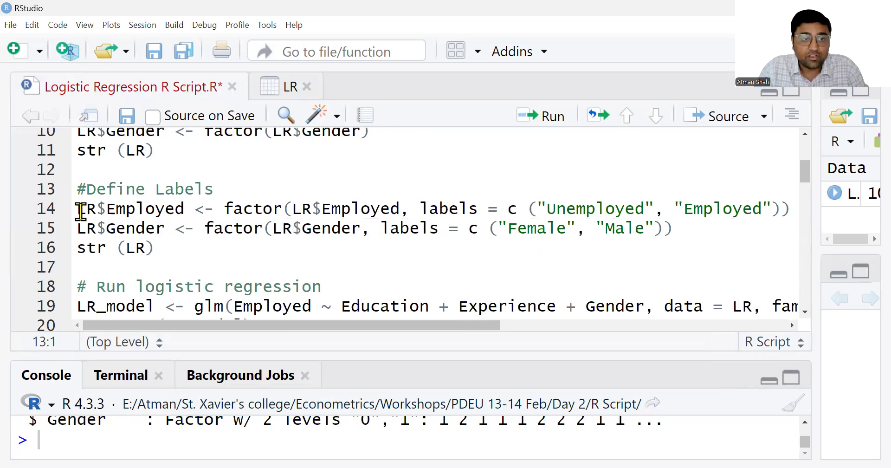
{"action": "left_click_drag", "start_coordinate": [79, 210], "coordinate": [567, 209]}
{"action": "key", "text": "shift+Down"}
{"action": "key", "text": "shift+End"}
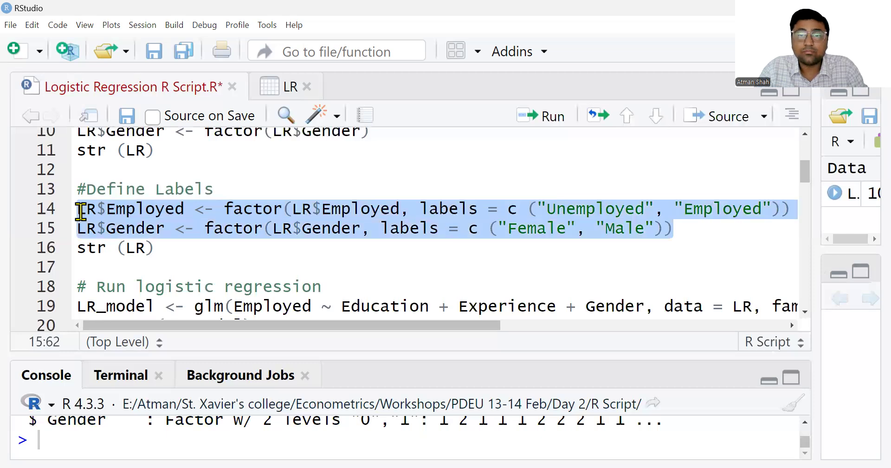
{"action": "key", "text": "ctrl+Return"}
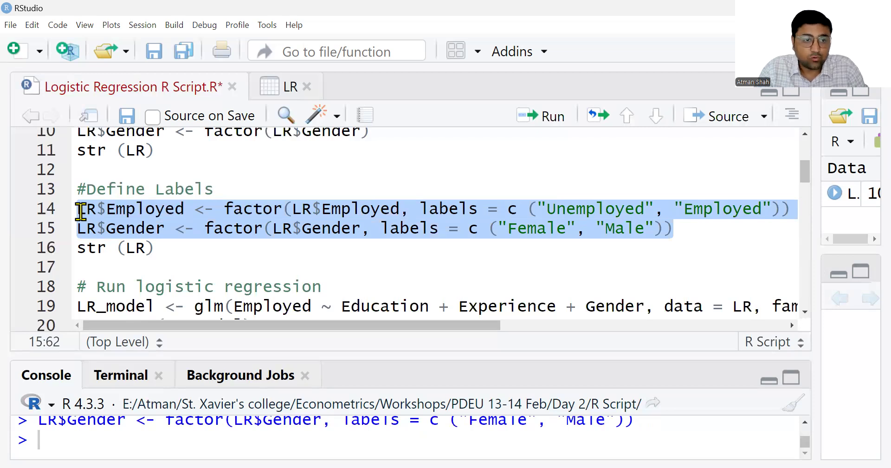
Step: Run str (LR) on line 16 and check the factor labels in the console output and in the LR data table
{"action": "key", "text": "Down"}
{"action": "key", "text": "ctrl+Return"}
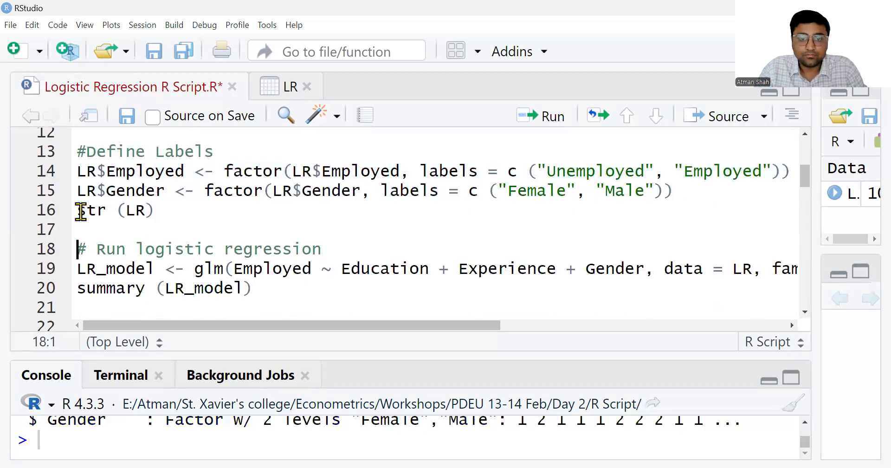
{"action": "left_click_drag", "start_coordinate": [81, 354], "coordinate": [81, 213]}
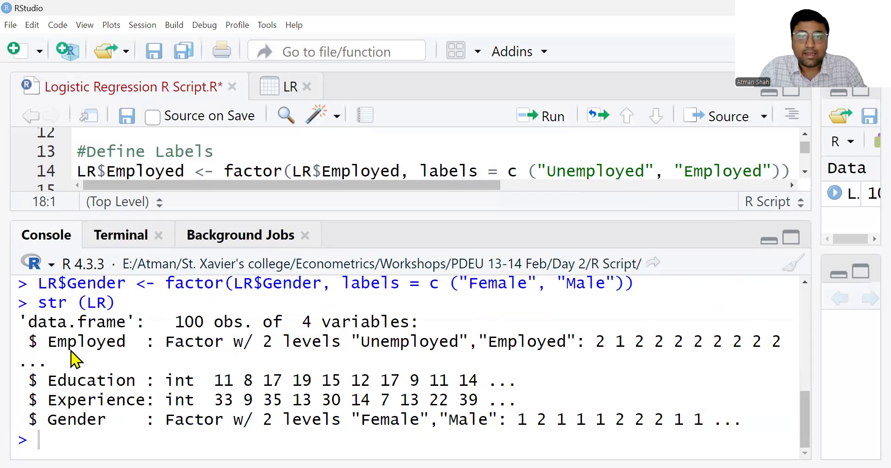
{"action": "left_click_drag", "start_coordinate": [77, 214], "coordinate": [74, 365]}
{"action": "key", "text": "ctrl+Tab"}
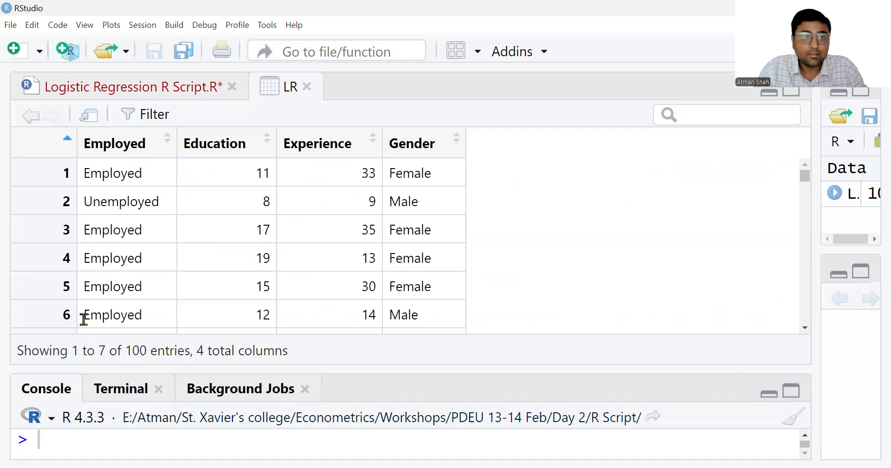
{"action": "key", "text": "ctrl+shift+Tab"}
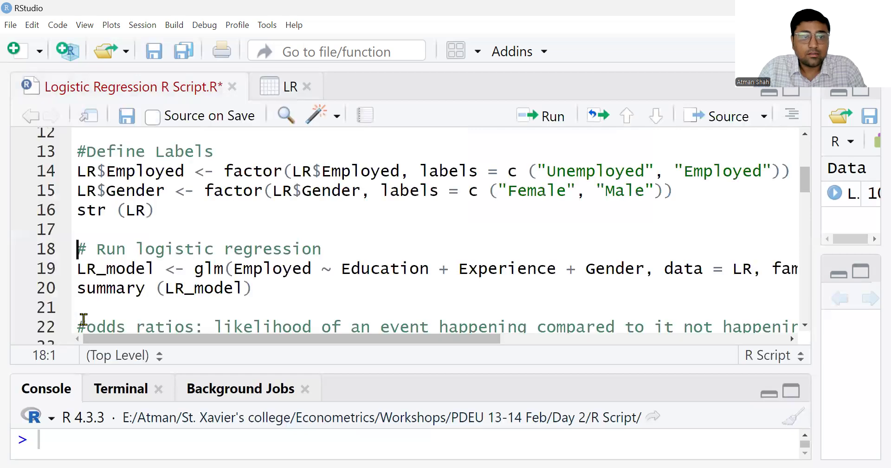
Step: Examine the LR_model definition on line 19: the glm function, dependent variable Employed, predictors Education, Experience and Gender, and the binomial family
{"action": "left_click_drag", "start_coordinate": [322, 249], "coordinate": [78, 251]}
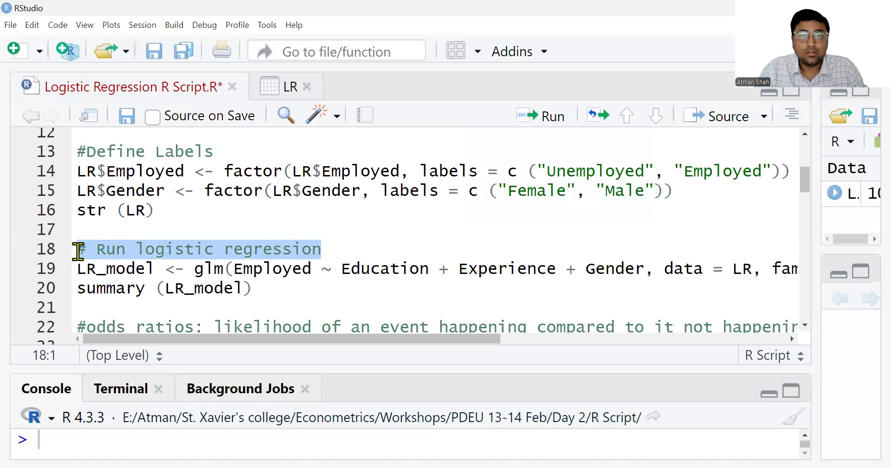
{"action": "left_click", "coordinate": [75, 262]}
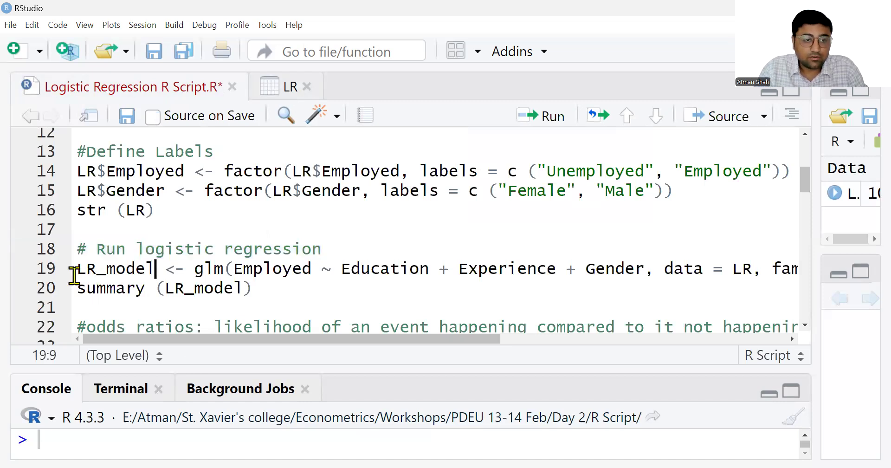
{"action": "double_click", "coordinate": [75, 272]}
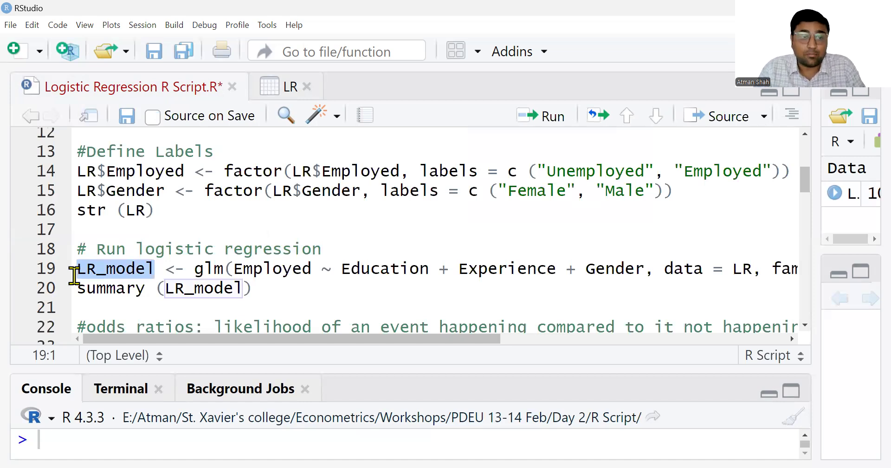
{"action": "double_click", "coordinate": [209, 269]}
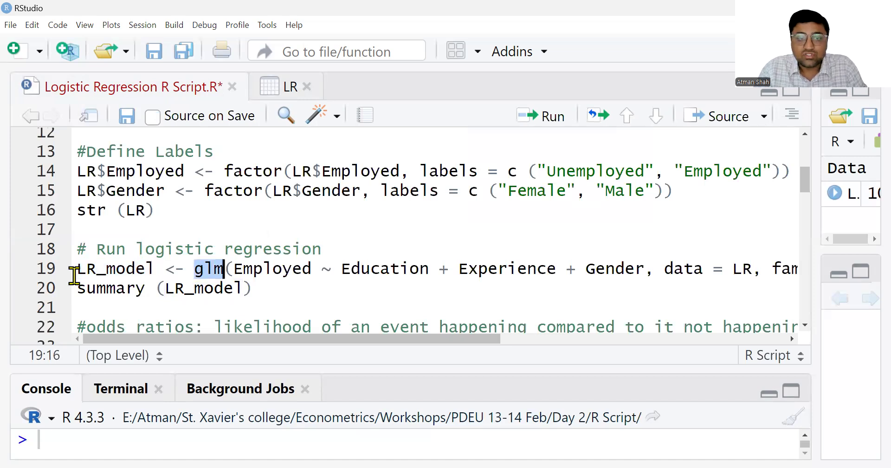
{"action": "left_click", "coordinate": [234, 269]}
{"action": "key", "text": "ctrl+shift+Right"}
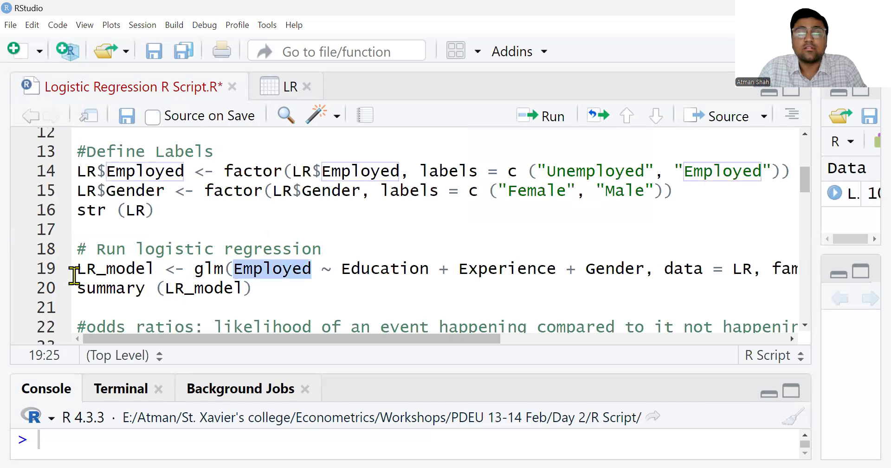
{"action": "left_click_drag", "start_coordinate": [341, 269], "coordinate": [644, 269]}
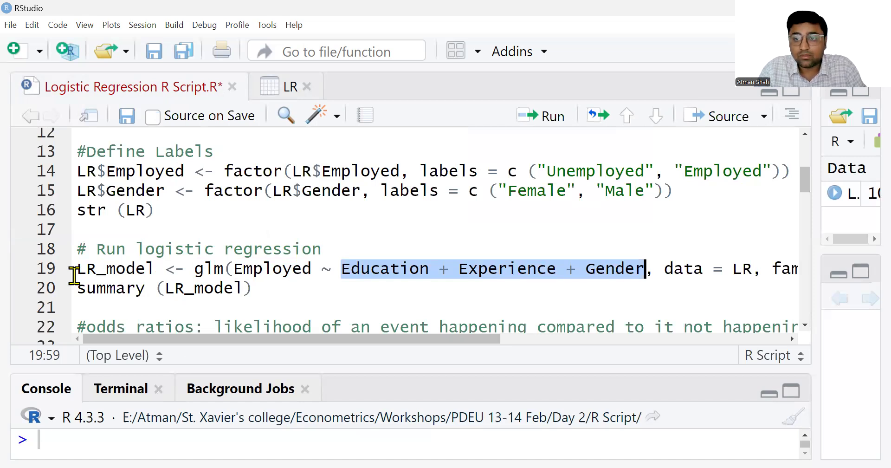
{"action": "left_click_drag", "start_coordinate": [816, 269], "coordinate": [857, 269]}
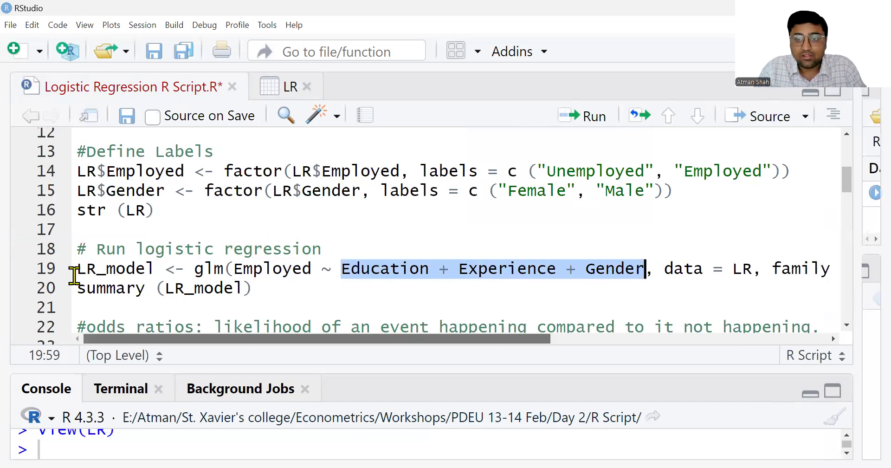
{"action": "left_click_drag", "start_coordinate": [315, 338], "coordinate": [408, 338]}
{"action": "left_click_drag", "start_coordinate": [512, 269], "coordinate": [788, 268]}
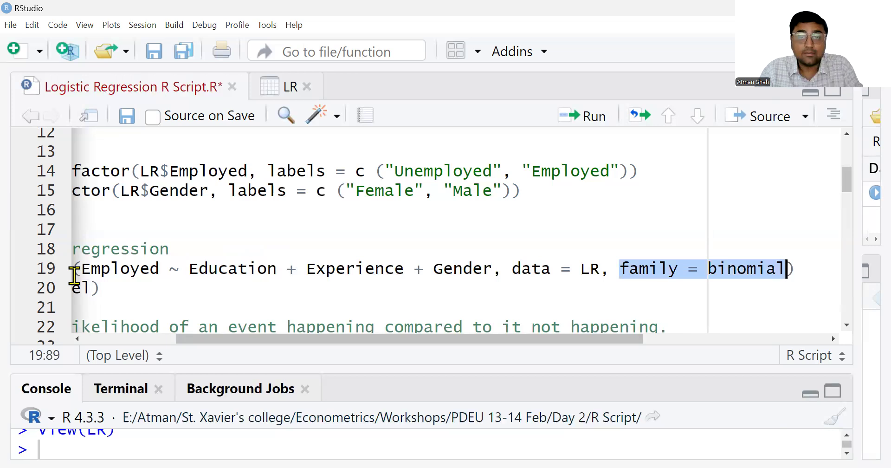
{"action": "scroll", "coordinate": [75, 277], "scroll_direction": "left", "scroll_amount": 3}
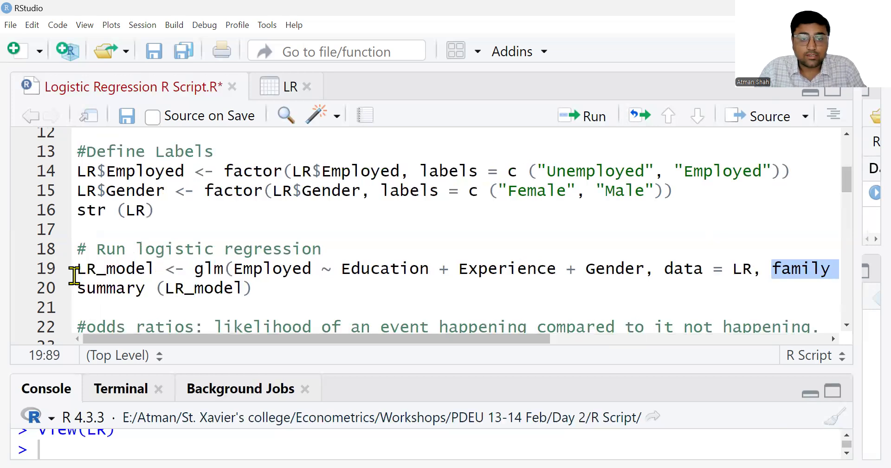
Step: Run lines 19 and 20 to fit the binomial glm as LR_model and print its summary
{"action": "left_click", "coordinate": [74, 276]}
{"action": "key", "text": "ctrl+Return"}
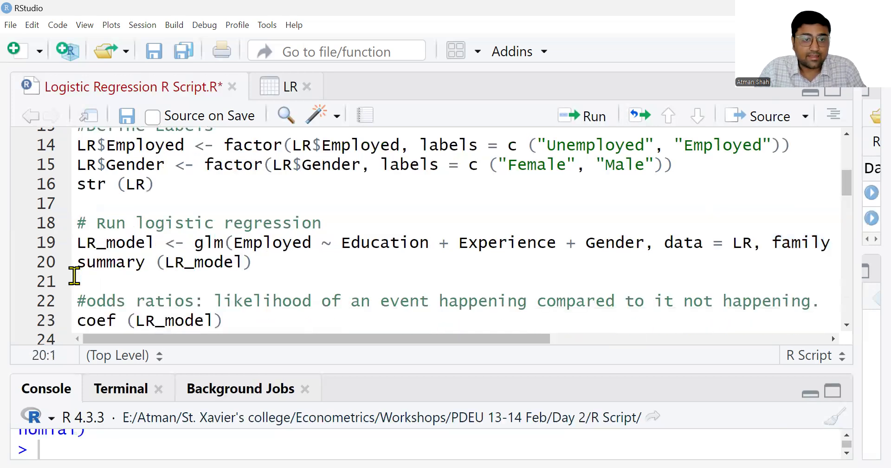
{"action": "key", "text": "End"}
{"action": "key", "text": "ctrl+Return"}
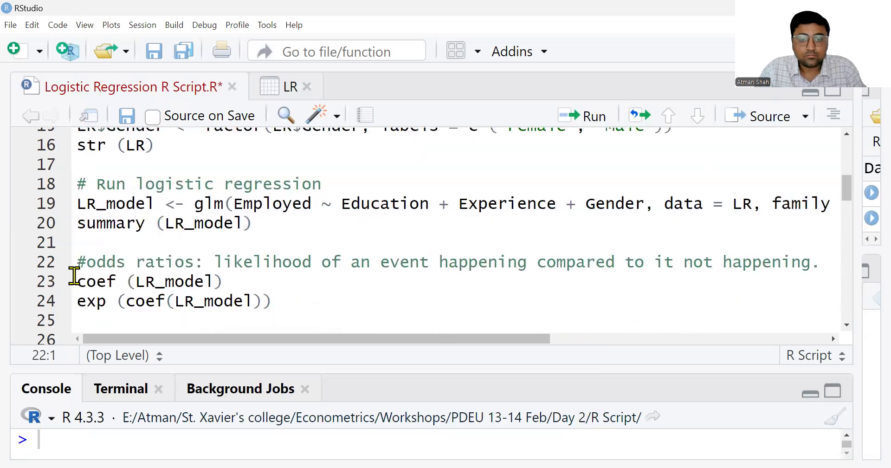
Step: Enlarge the console to examine the LR_model summary, from the call and coefficients table to the deviances and AIC, and restore the script view
{"action": "key", "text": "ctrl+shift+2"}
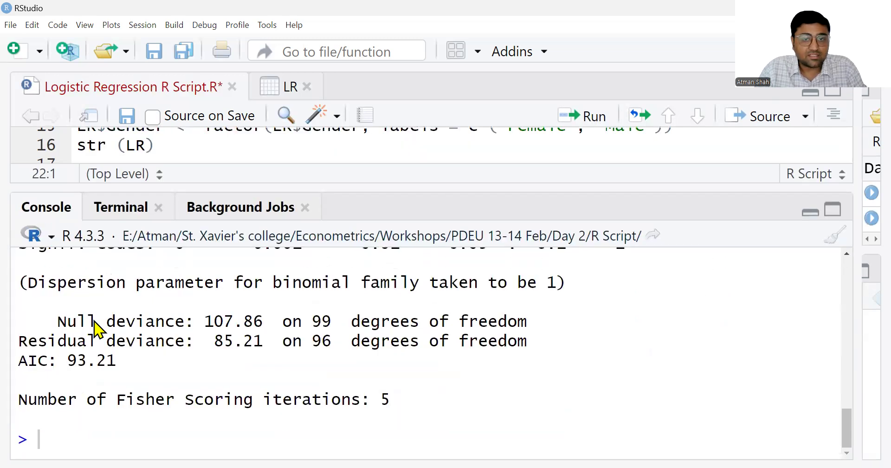
{"action": "scroll", "coordinate": [97, 330], "scroll_direction": "up", "scroll_amount": 2}
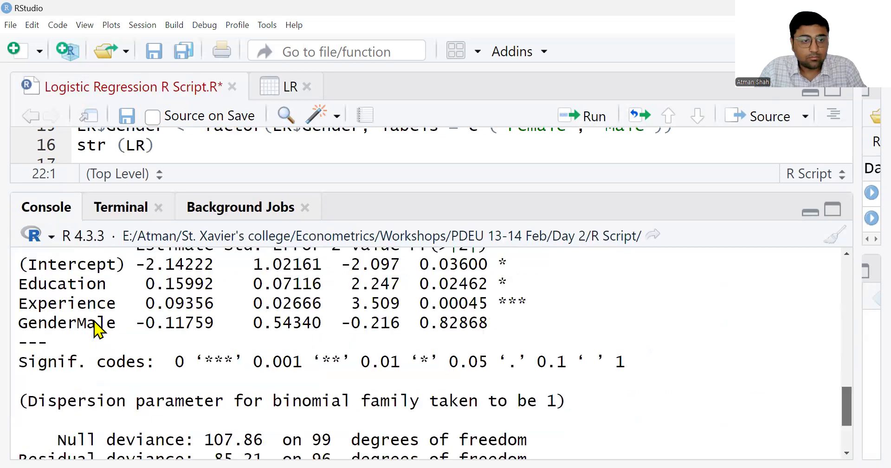
{"action": "scroll", "coordinate": [97, 330], "scroll_direction": "up", "scroll_amount": 1}
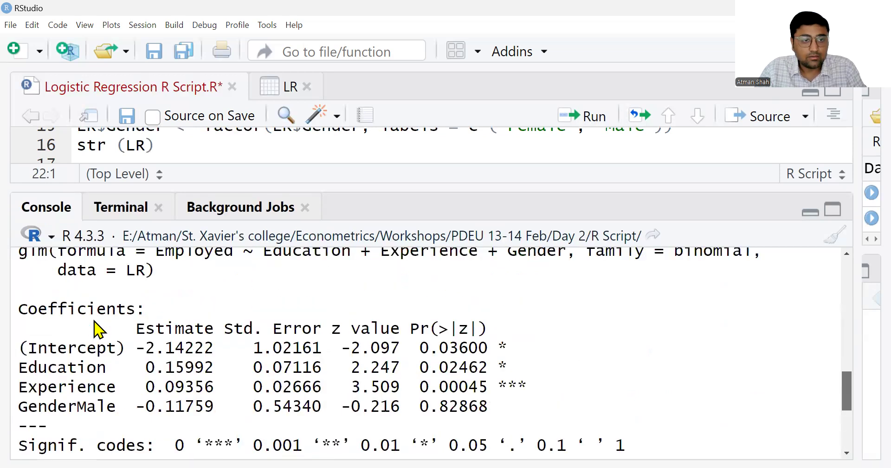
{"action": "scroll", "coordinate": [98, 328], "scroll_direction": "up", "scroll_amount": 1}
{"action": "scroll", "coordinate": [95, 297], "scroll_direction": "down", "scroll_amount": 1}
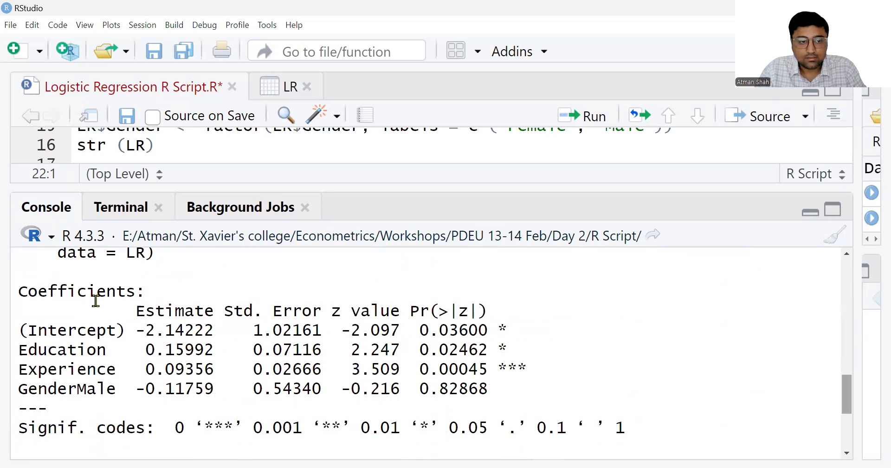
{"action": "scroll", "coordinate": [96, 300], "scroll_direction": "up", "scroll_amount": 1}
{"action": "scroll", "coordinate": [96, 300], "scroll_direction": "up", "scroll_amount": 1}
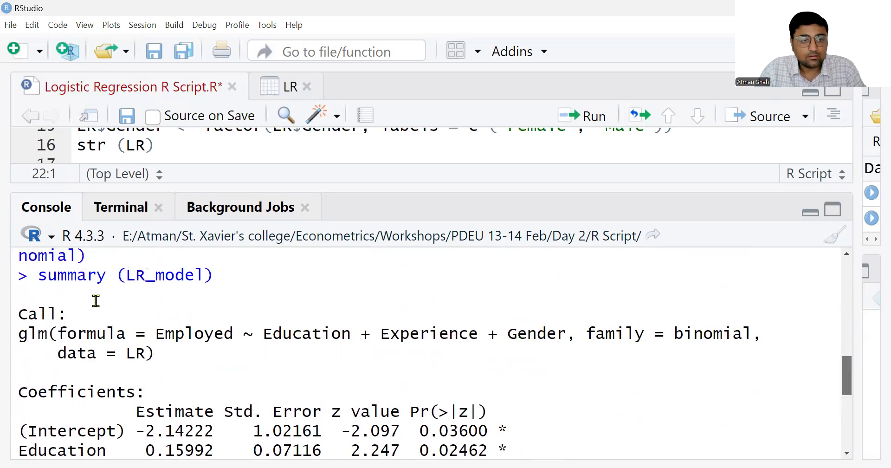
{"action": "scroll", "coordinate": [96, 301], "scroll_direction": "down", "scroll_amount": 2}
{"action": "scroll", "coordinate": [96, 301], "scroll_direction": "down", "scroll_amount": 2}
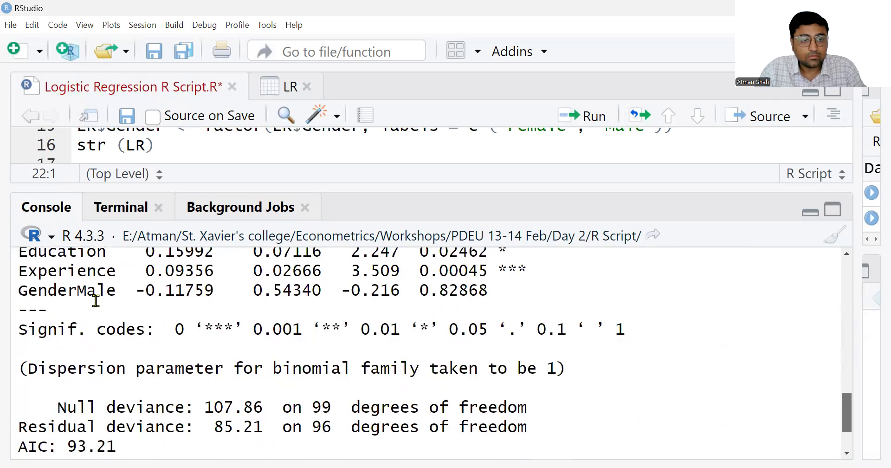
{"action": "scroll", "coordinate": [95, 300], "scroll_direction": "down", "scroll_amount": 2}
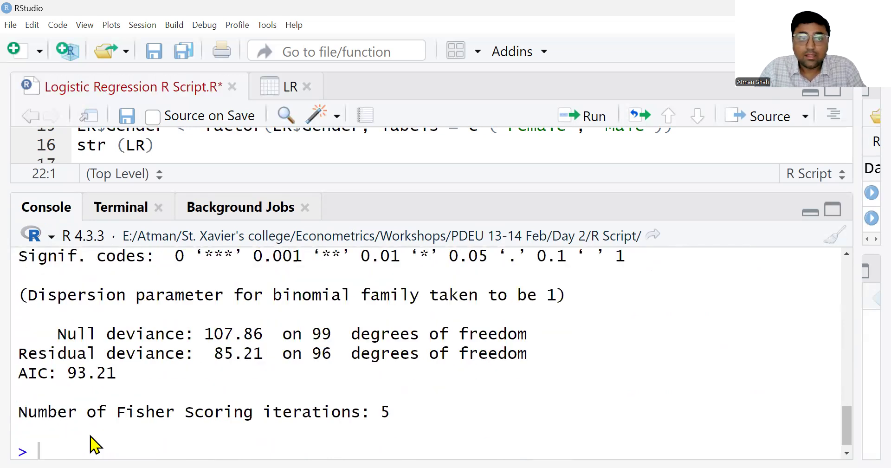
{"action": "key", "text": "ctrl+1"}
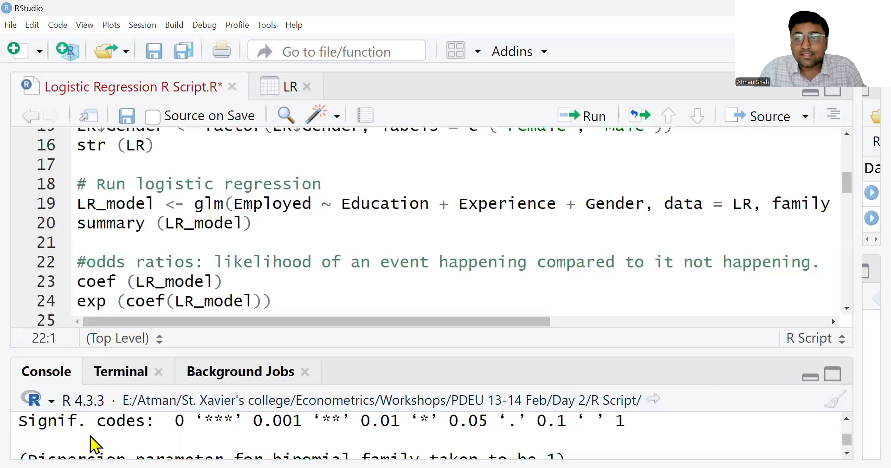
Step: Review the odds ratio definition on line 22, run coef (LR_model) on line 23, and enlarge the console slightly to show the coefficients
{"action": "left_click", "coordinate": [846, 308]}
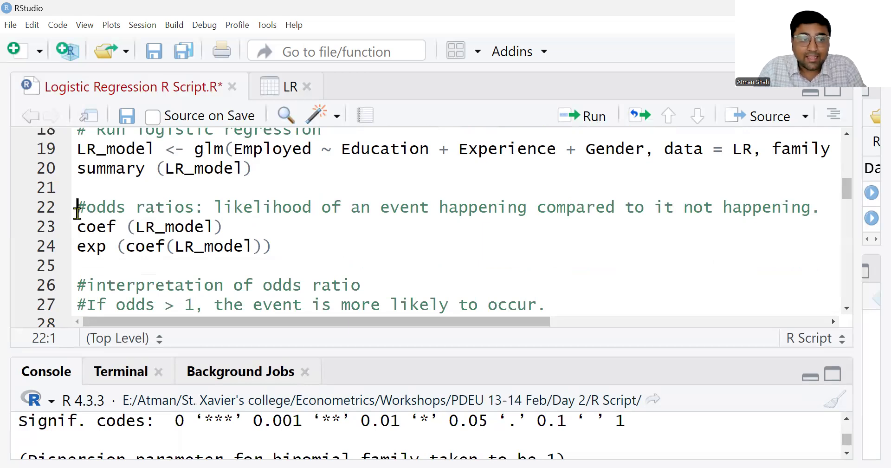
{"action": "left_click_drag", "start_coordinate": [85, 210], "coordinate": [459, 209]}
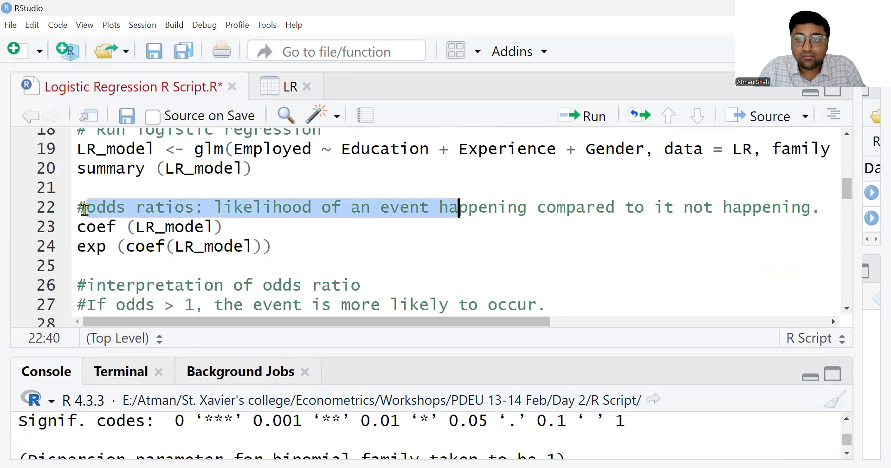
{"action": "key", "text": "shift+End"}
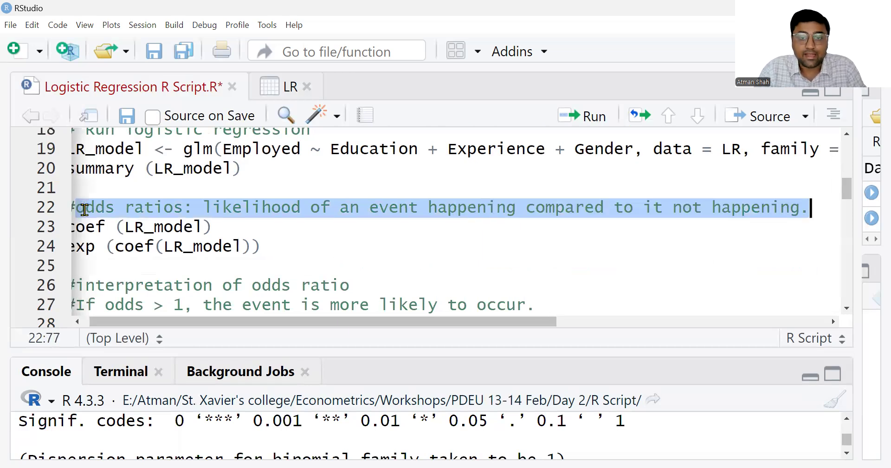
{"action": "scroll", "coordinate": [84, 210], "scroll_direction": "left", "scroll_amount": 1}
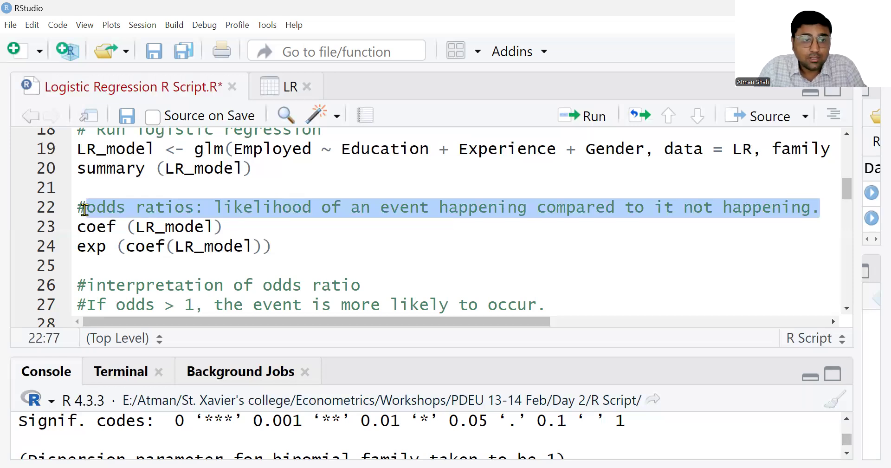
{"action": "key", "text": "Down"}
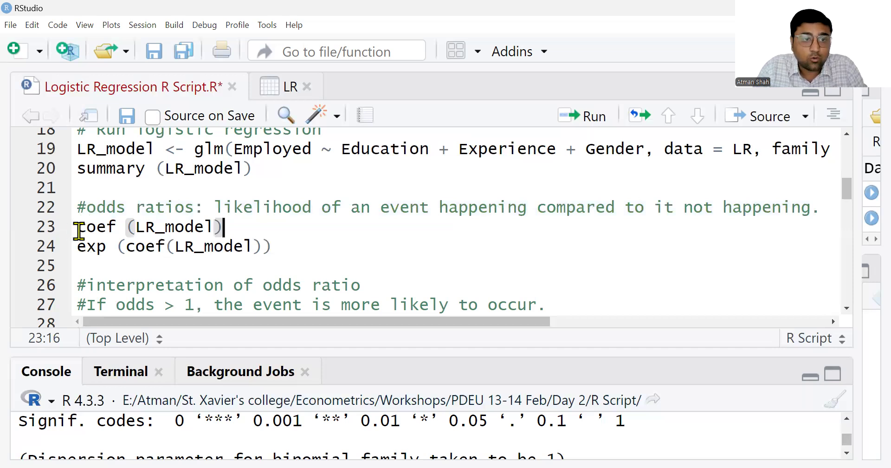
{"action": "left_click_drag", "start_coordinate": [78, 231], "coordinate": [204, 227]}
{"action": "key", "text": "shift+End"}
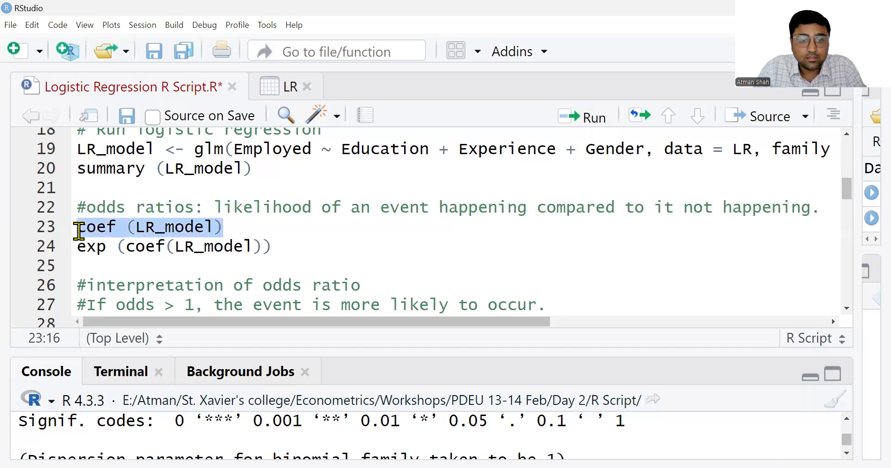
{"action": "key", "text": "ctrl+Return"}
{"action": "left_click_drag", "start_coordinate": [63, 353], "coordinate": [64, 293]}
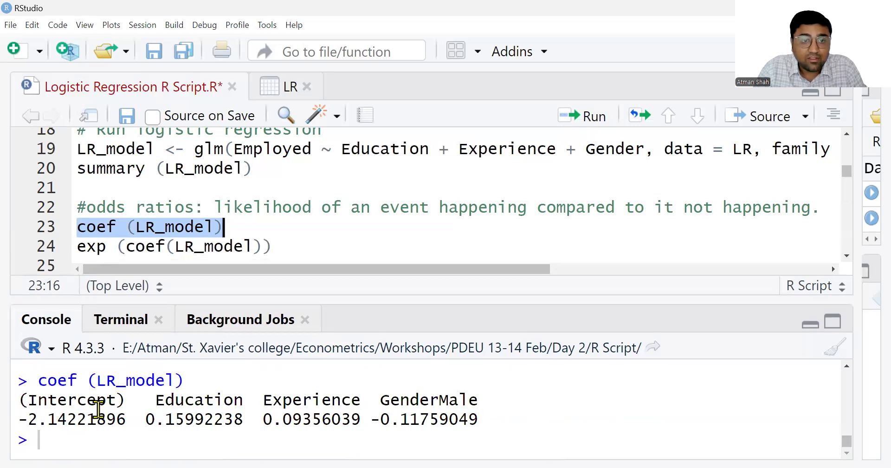
Step: Run exp (coef(LR_model)) on line 24 to compute the odds ratios and highlight them in the console output
{"action": "key", "text": "Down"}
{"action": "key", "text": "End"}
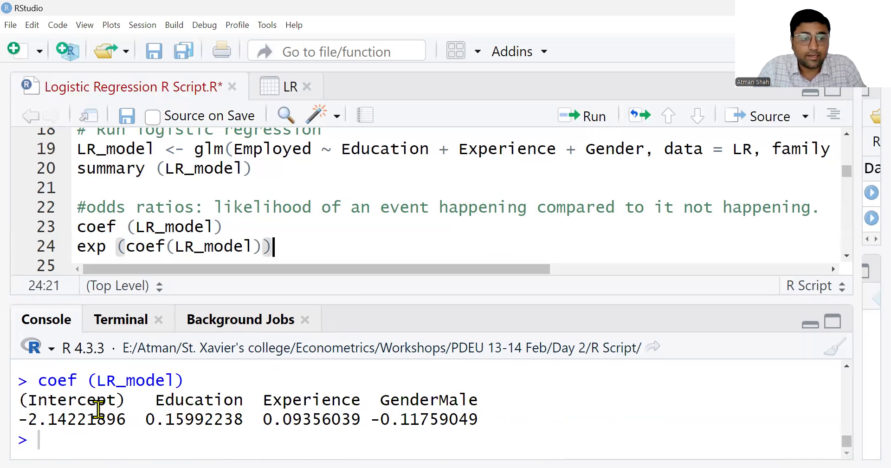
{"action": "key", "text": "ctrl+Return"}
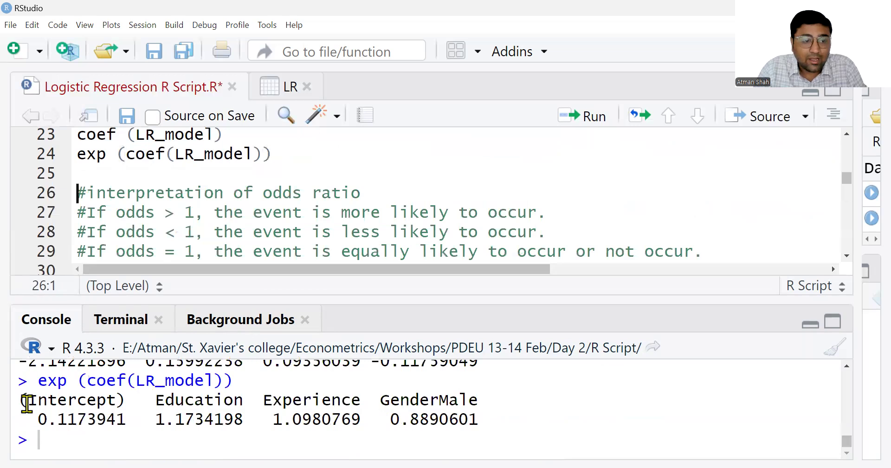
{"action": "left_click_drag", "start_coordinate": [29, 400], "coordinate": [487, 419]}
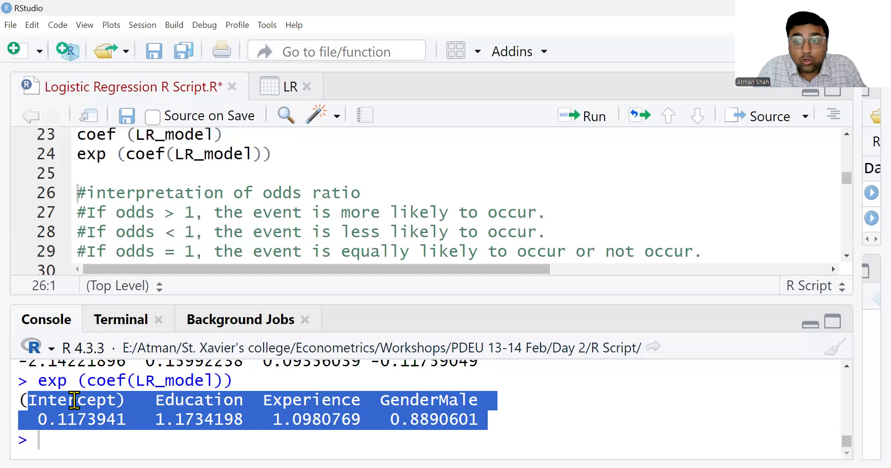
Step: Examine the odds ratio interpretation rules on lines 27 to 29 for odds above, below and equal to 1, highlighting each in turn
{"action": "scroll", "coordinate": [82, 185], "scroll_direction": "down", "scroll_amount": 1}
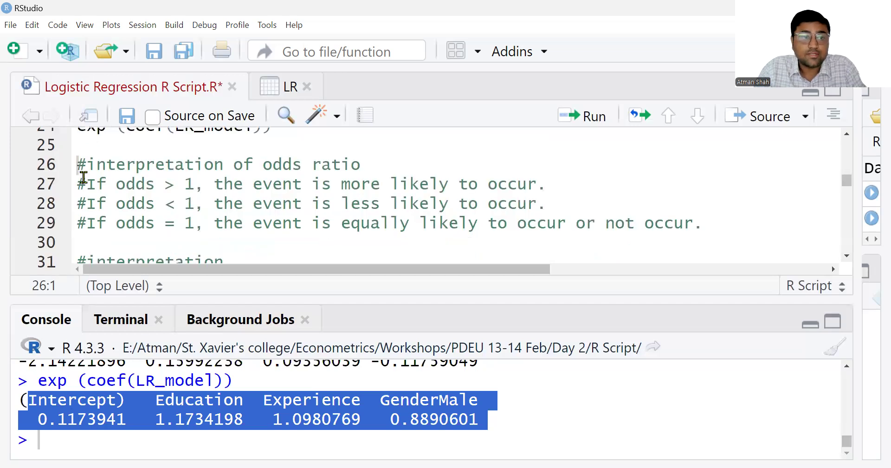
{"action": "left_click_drag", "start_coordinate": [82, 185], "coordinate": [293, 185]}
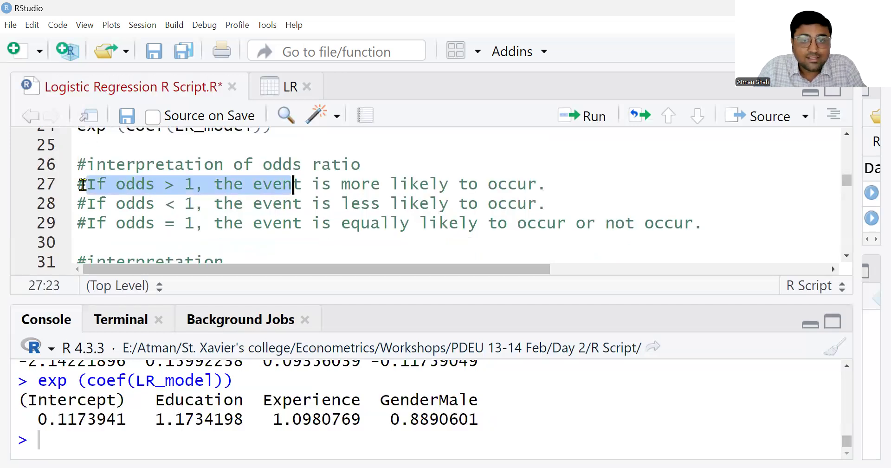
{"action": "key", "text": "shift+End"}
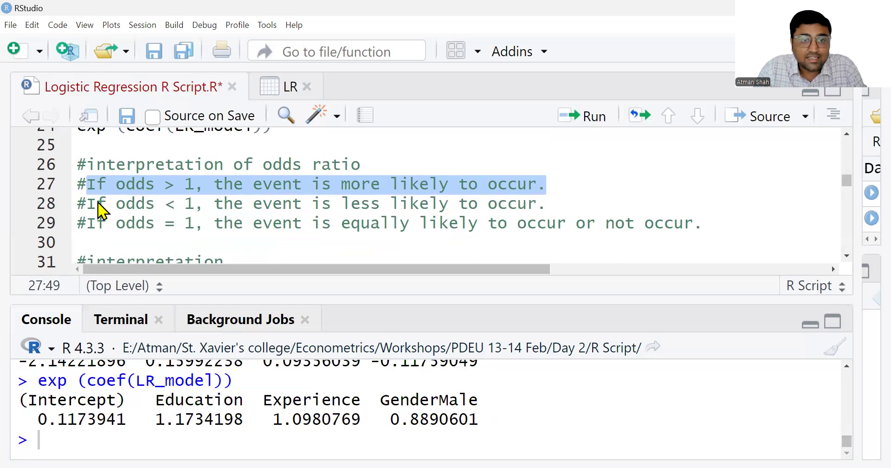
{"action": "left_click_drag", "start_coordinate": [88, 203], "coordinate": [508, 203]}
{"action": "key", "text": "shift+Right"}
{"action": "key", "text": "shift+Right"}
{"action": "key", "text": "shift+Right"}
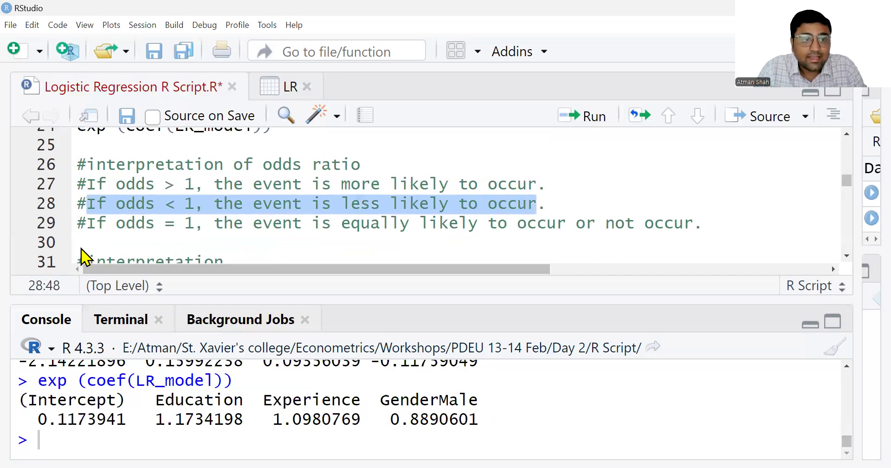
{"action": "left_click", "coordinate": [88, 224]}
{"action": "left_click_drag", "start_coordinate": [88, 225], "coordinate": [694, 224]}
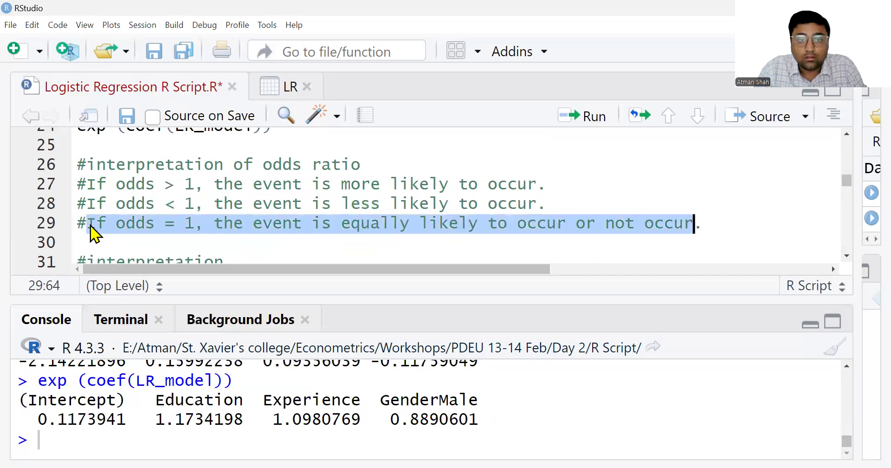
{"action": "key", "text": "shift+Right"}
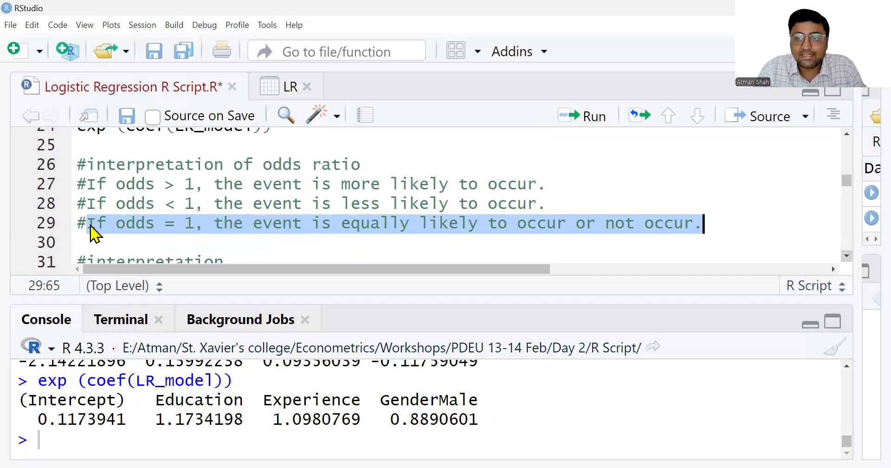
Step: Highlight the predictors' odds ratios in the console, zoom out two levels and widen the script pane to fit the interpretation comments on lines 32 to 34
{"action": "scroll", "coordinate": [92, 232], "scroll_direction": "down", "scroll_amount": 2}
{"action": "scroll", "coordinate": [92, 232], "scroll_direction": "down", "scroll_amount": 1}
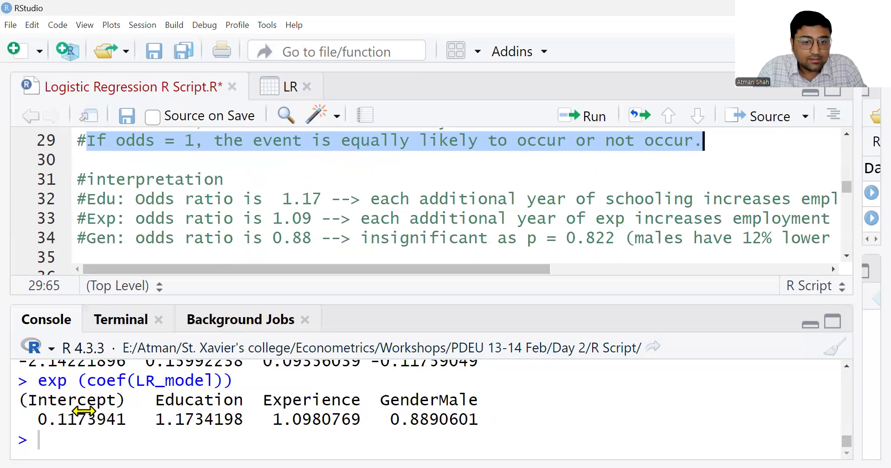
{"action": "double_click", "coordinate": [200, 400]}
{"action": "left_click_drag", "start_coordinate": [156, 401], "coordinate": [487, 420]}
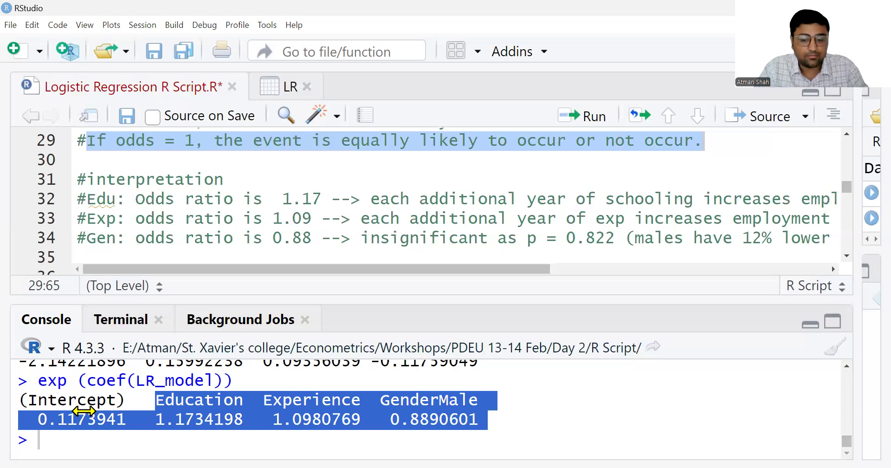
{"action": "key", "text": "ctrl+minus"}
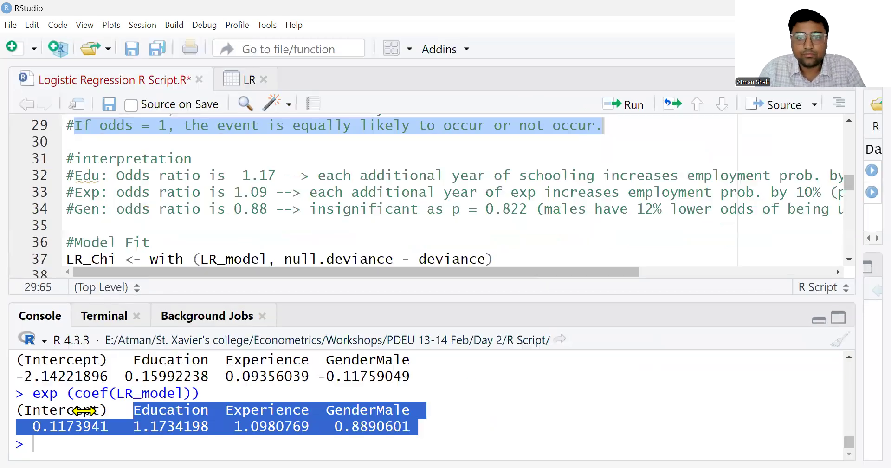
{"action": "left_click_drag", "start_coordinate": [860, 297], "coordinate": [879, 297]}
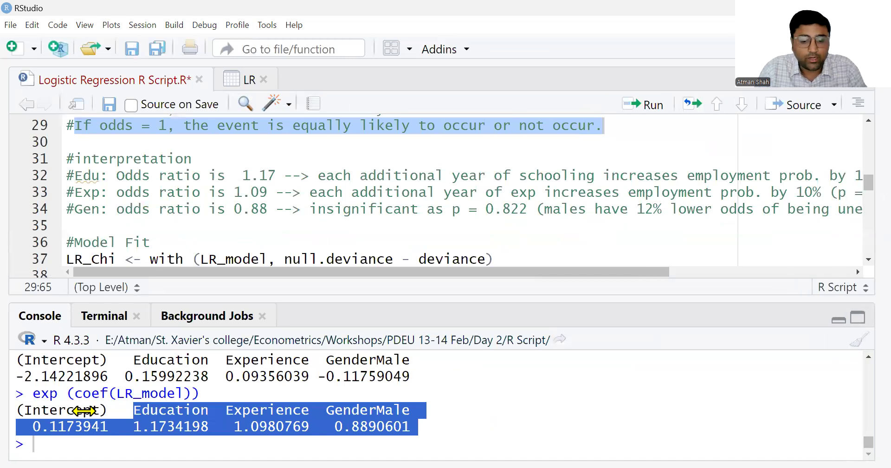
{"action": "key", "text": "ctrl+minus"}
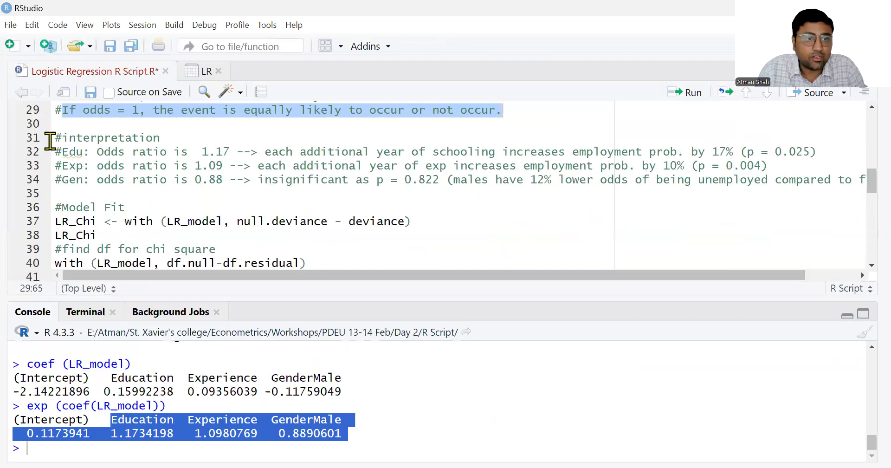
Step: Compare the Education interpretation on line 32 with the Education p-value in the summary's coefficients table, highlighting both
{"action": "left_click_drag", "start_coordinate": [56, 154], "coordinate": [648, 152]}
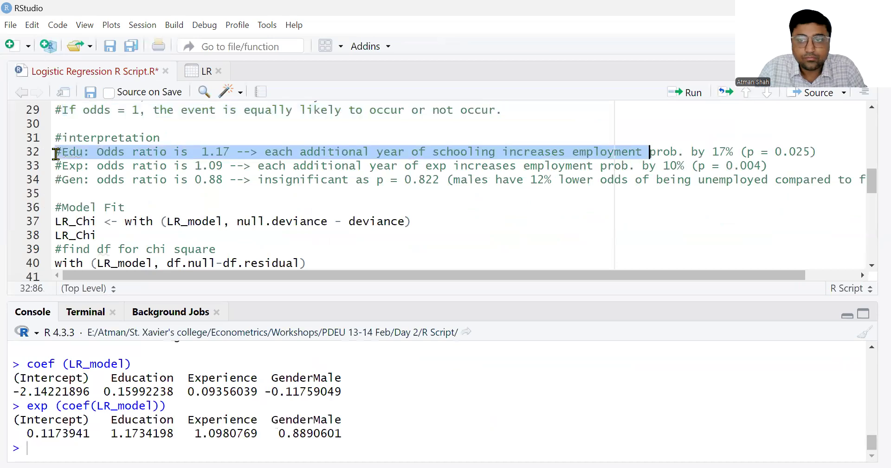
{"action": "key", "text": "shift+End"}
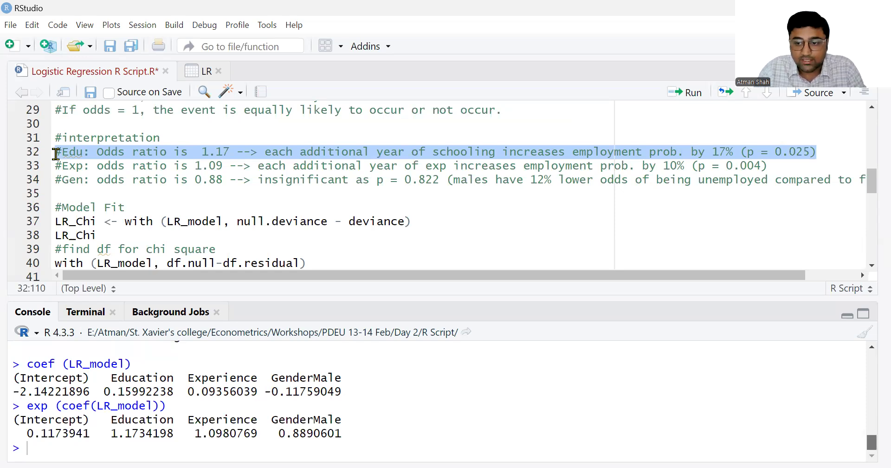
{"action": "left_click_drag", "start_coordinate": [871, 442], "coordinate": [872, 414]}
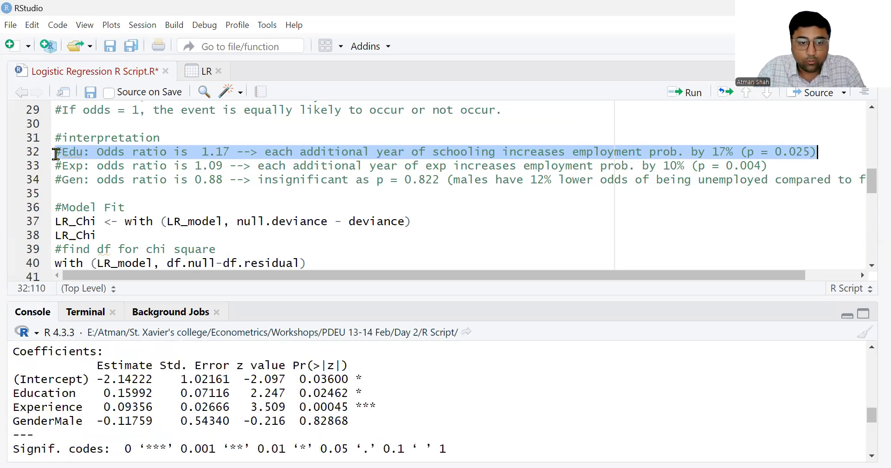
{"action": "left_click_drag", "start_coordinate": [300, 392], "coordinate": [368, 393]}
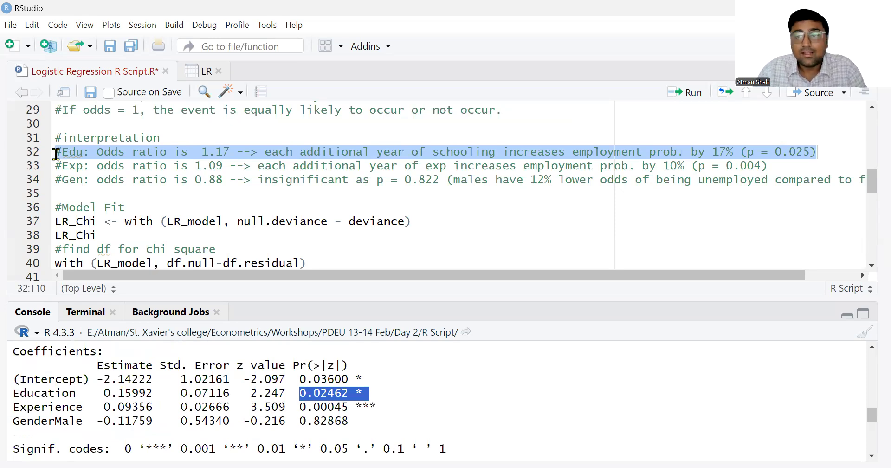
Step: Compare the Experience odds ratio in the console with its interpretation on line 33, highlighting both
{"action": "left_click_drag", "start_coordinate": [871, 415], "coordinate": [872, 443]}
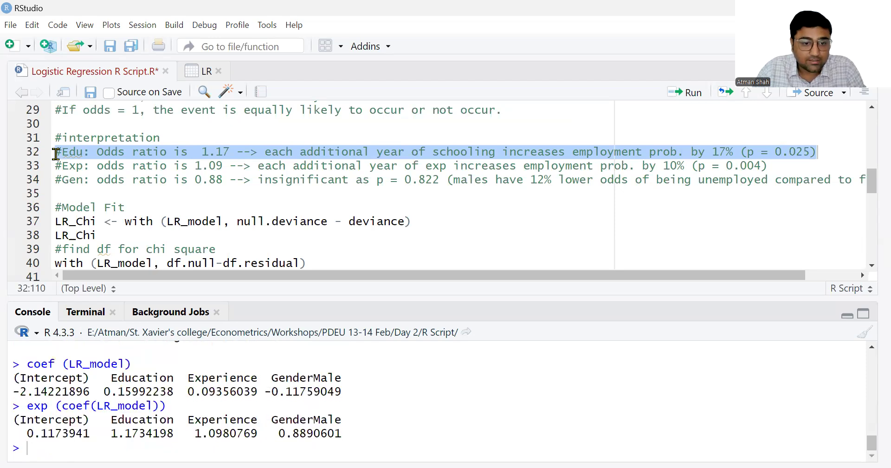
{"action": "double_click", "coordinate": [226, 433]}
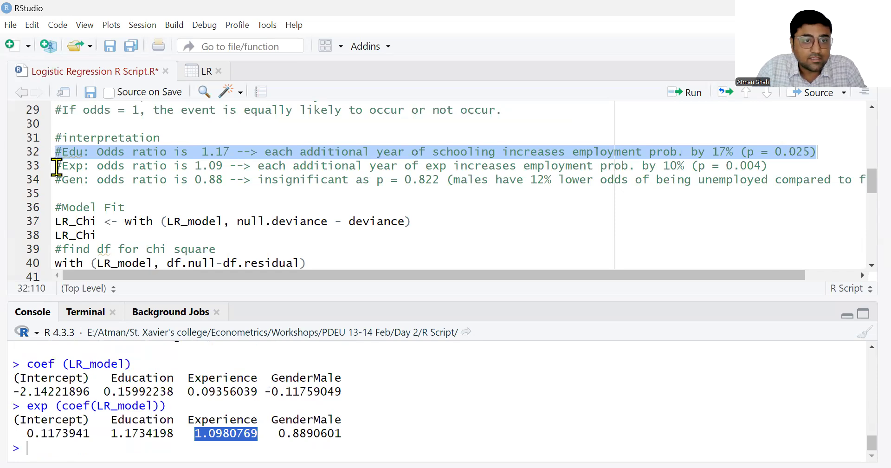
{"action": "left_click", "coordinate": [57, 166]}
{"action": "key", "text": "shift+End"}
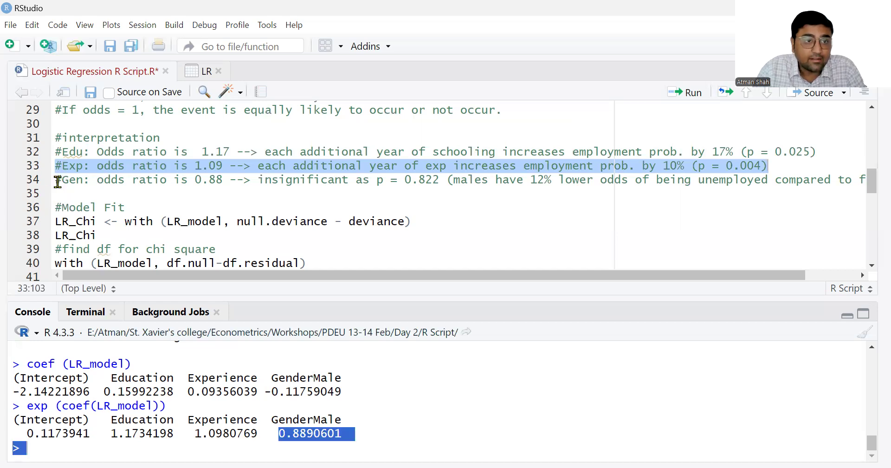
Step: Highlight the Gender interpretation on line 34 through its p-value and read the rest of the comment about males and females
{"action": "left_click_drag", "start_coordinate": [57, 179], "coordinate": [405, 180]}
{"action": "key", "text": "shift+Right"}
{"action": "key", "text": "shift+Right"}
{"action": "key", "text": "shift+Right"}
{"action": "key", "text": "shift+Right"}
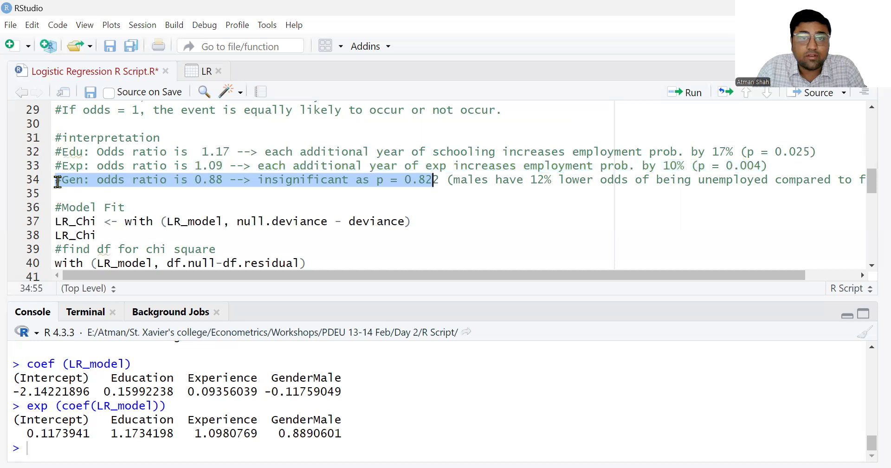
{"action": "key", "text": "shift+Right"}
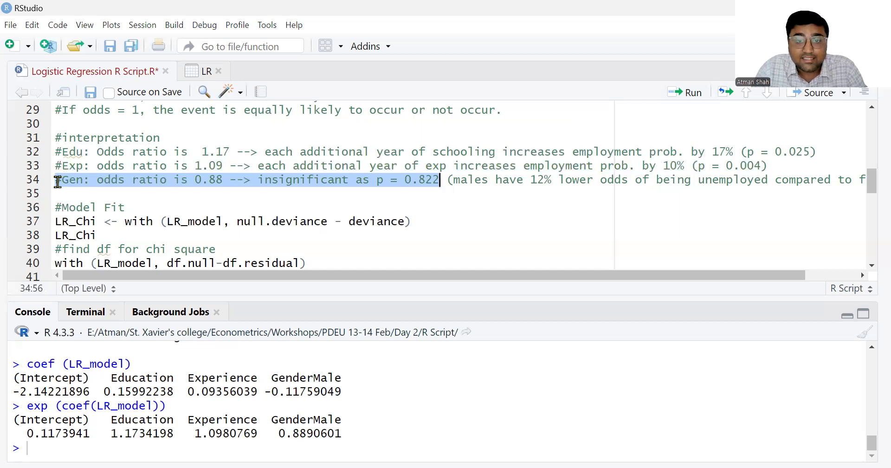
{"action": "scroll", "coordinate": [58, 182], "scroll_direction": "right", "scroll_amount": 1}
{"action": "scroll", "coordinate": [57, 182], "scroll_direction": "right", "scroll_amount": 5}
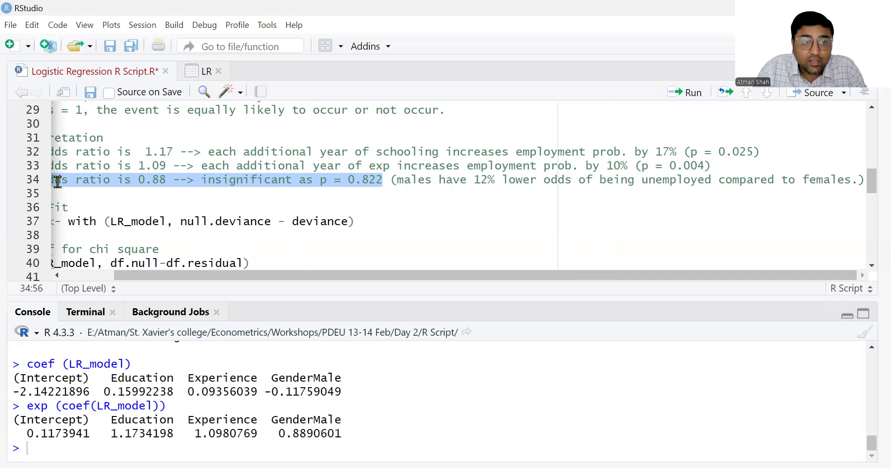
Step: Examine the Gender comment on line 34 more closely, highlighting its odds ratio and the word "males" in turn
{"action": "left_click", "coordinate": [139, 180]}
{"action": "key", "text": "shift+Right"}
{"action": "key", "text": "shift+Right"}
{"action": "key", "text": "shift+Right"}
{"action": "key", "text": "shift+Right"}
{"action": "key", "text": "shift+Right"}
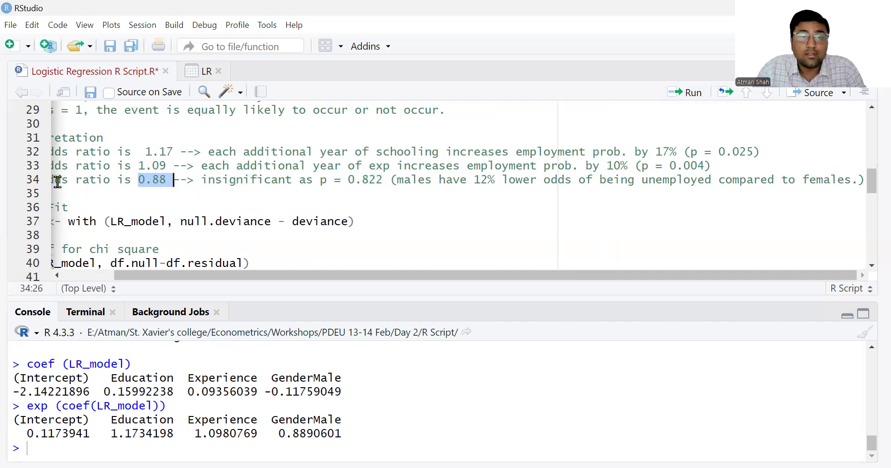
{"action": "key", "text": "Down"}
{"action": "key", "text": "Down"}
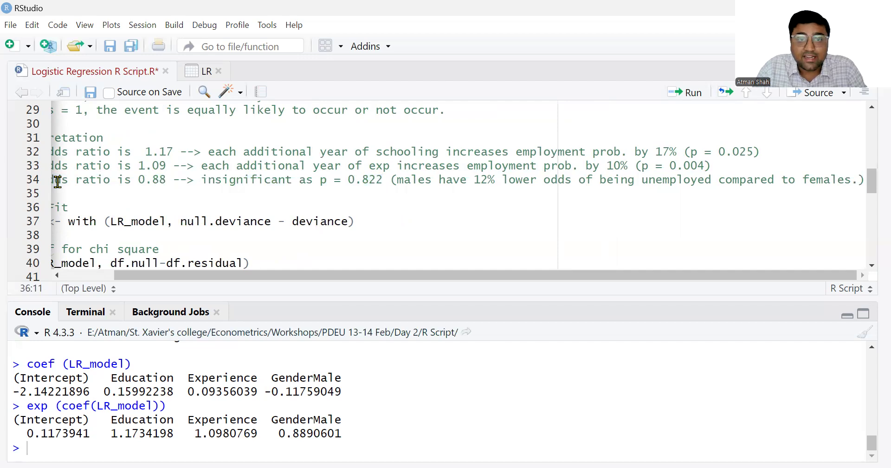
{"action": "double_click", "coordinate": [414, 180]}
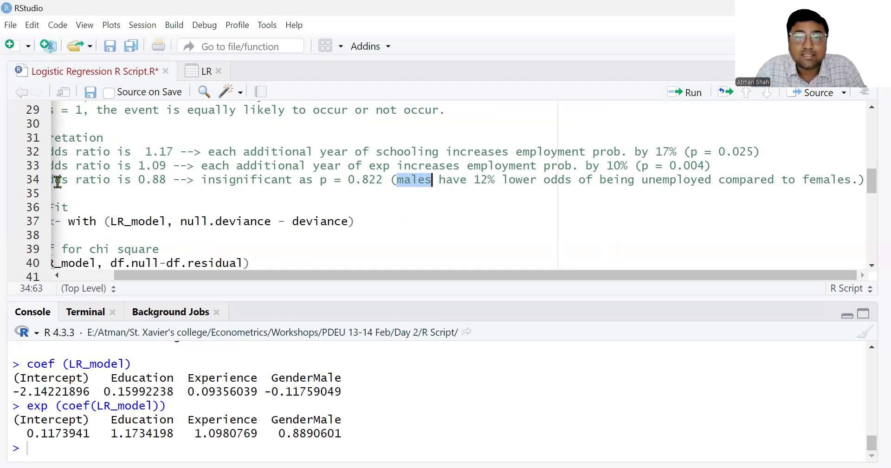
{"action": "key", "text": "Down"}
{"action": "key", "text": "Down"}
{"action": "key", "text": "Down"}
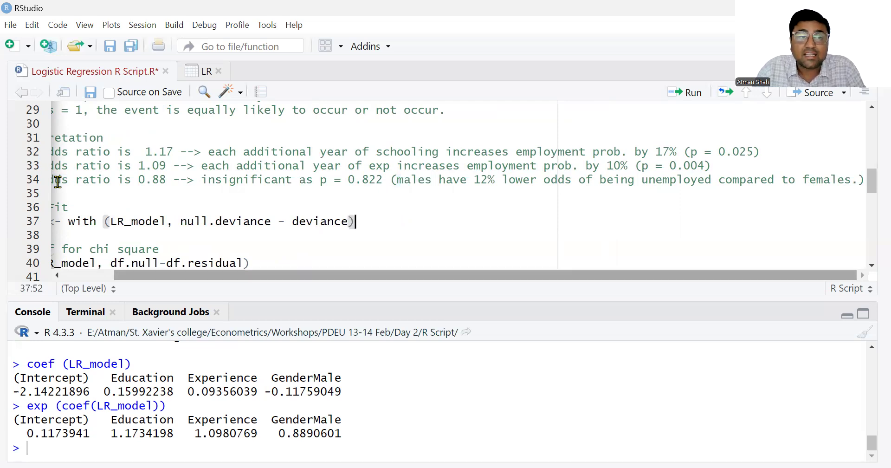
Step: Insert a blank line after LR_Chi on line 38 to separate it from the chi-square df comment
{"action": "scroll", "coordinate": [58, 182], "scroll_direction": "left", "scroll_amount": 3}
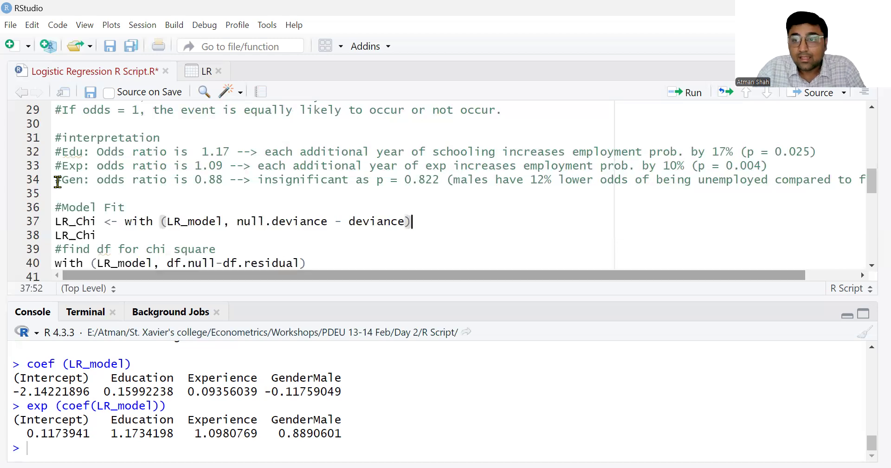
{"action": "scroll", "coordinate": [57, 181], "scroll_direction": "down", "scroll_amount": 2}
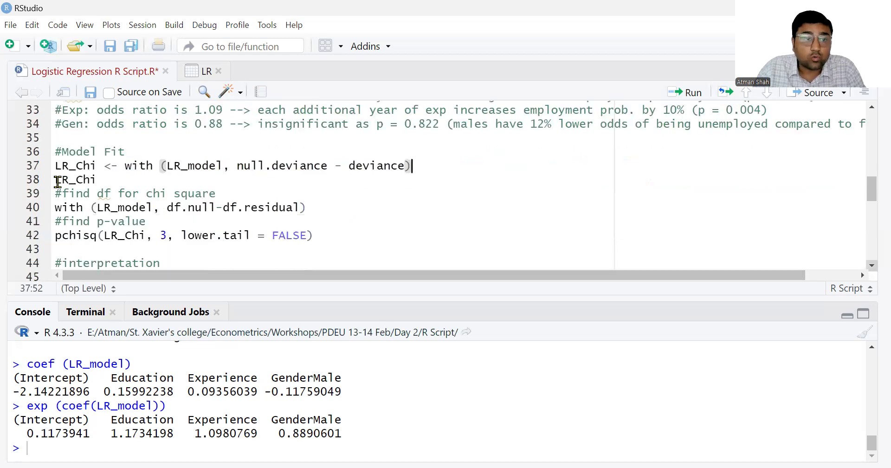
{"action": "key", "text": "Down"}
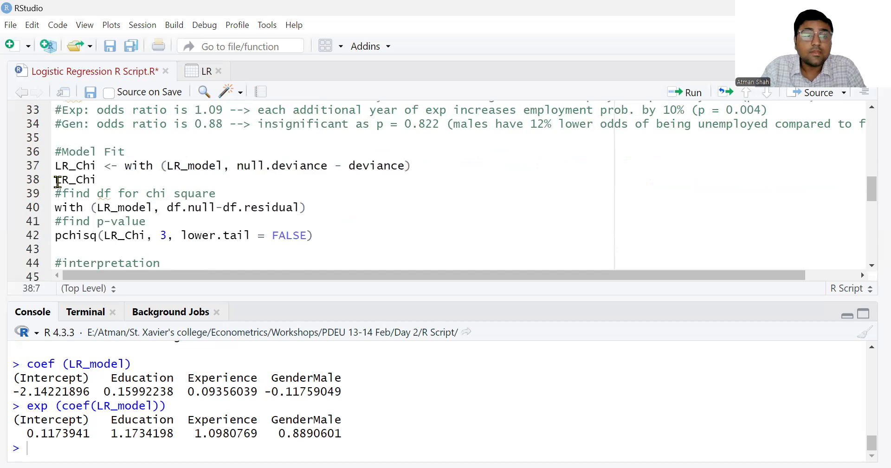
{"action": "key", "text": "Return"}
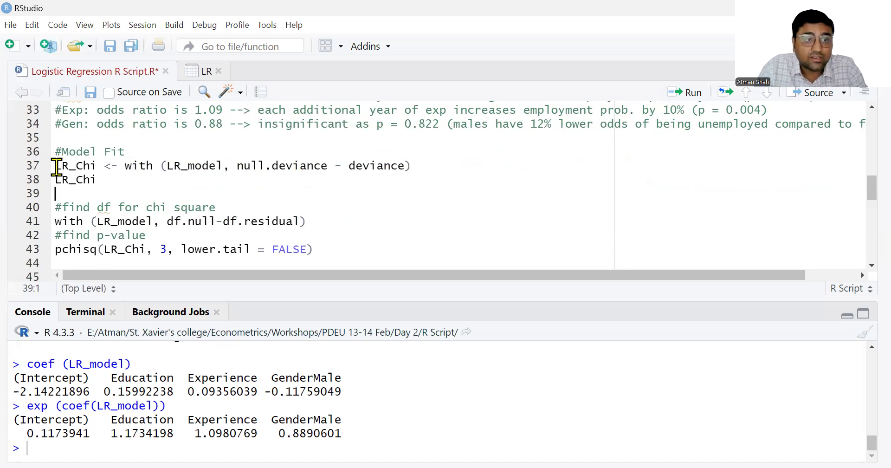
Step: Run lines 37 and 38 to store the null.deviance - deviance difference in LR_Chi and print it
{"action": "key", "text": "Up"}
{"action": "key", "text": "Up"}
{"action": "key", "text": "shift+Left"}
{"action": "key", "text": "shift+Down"}
{"action": "key", "text": "shift+End"}
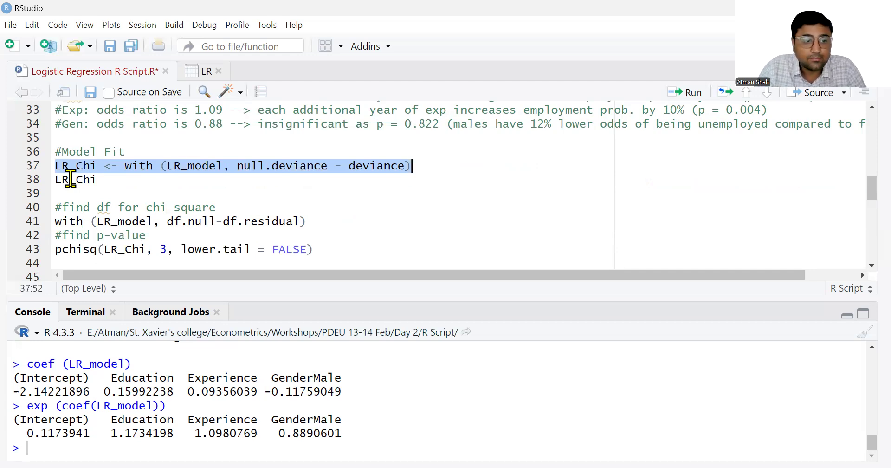
{"action": "key", "text": "ctrl+Return"}
{"action": "key", "text": "Down"}
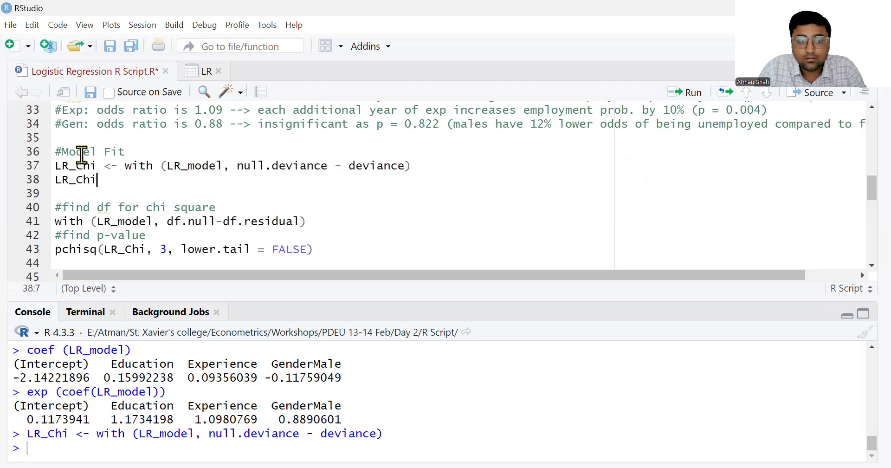
{"action": "key", "text": "ctrl+Return"}
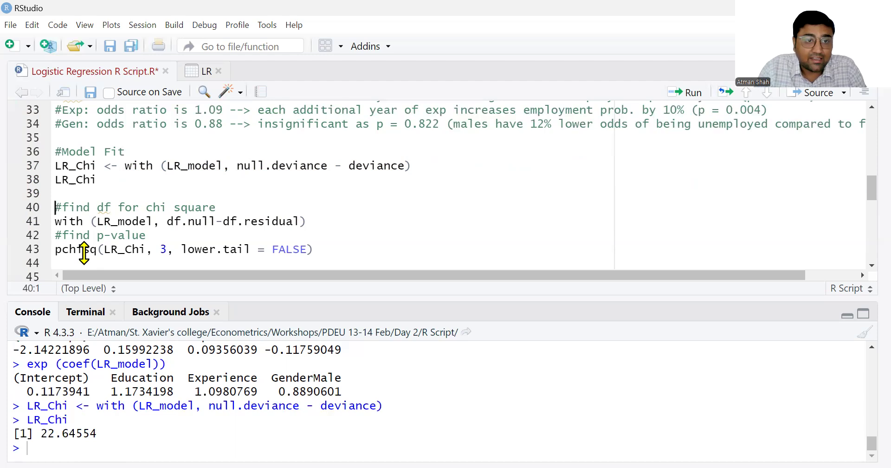
Step: Run with (LR_model, df.null-df.residual) on line 41 to find the chi-square degrees of freedom
{"action": "key", "text": "shift+End"}
{"action": "key", "text": "Down"}
{"action": "key", "text": "End"}
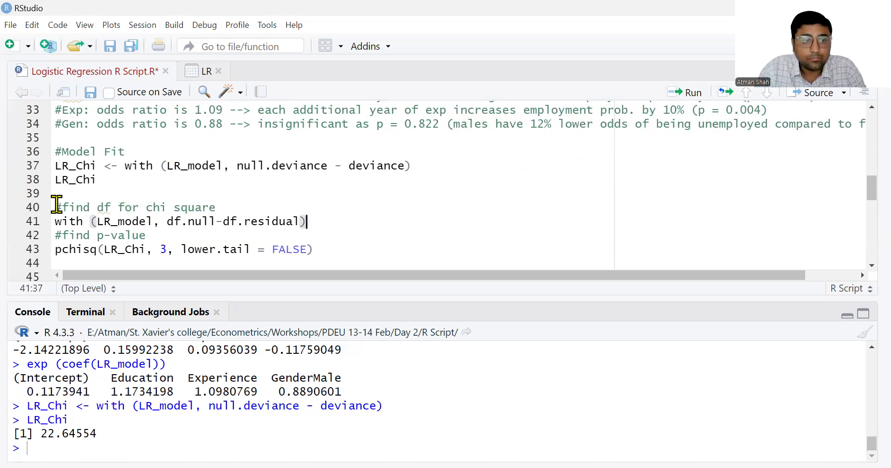
{"action": "key", "text": "ctrl+Return"}
Step: Run pchisq(LR_Chi, 3, lower.tail = FALSE) on line 43 and highlight the resulting p-value in the console
{"action": "key", "text": "Down"}
{"action": "key", "text": "End"}
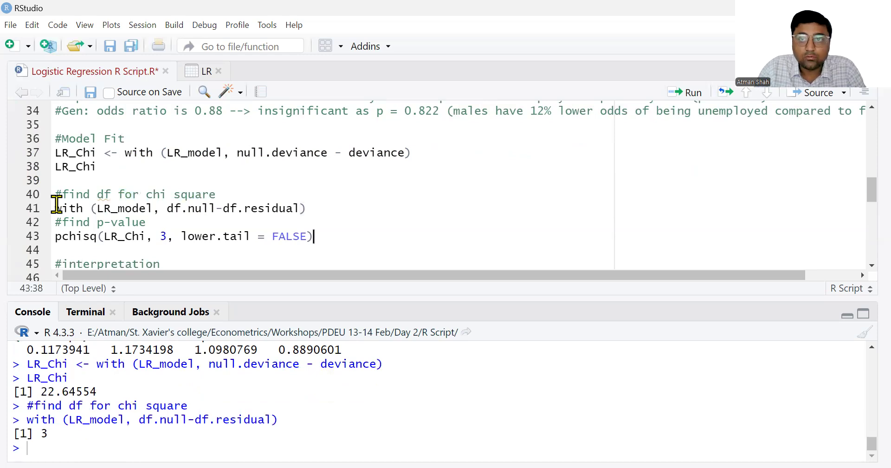
{"action": "key", "text": "ctrl+Return"}
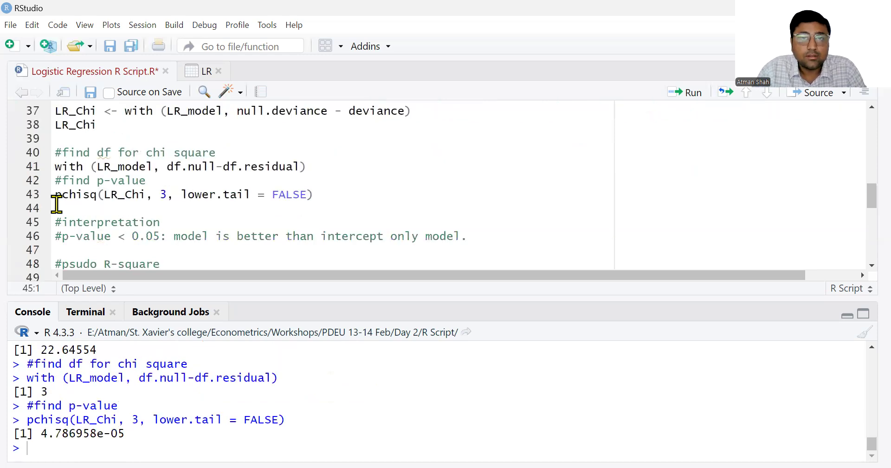
{"action": "left_click_drag", "start_coordinate": [78, 437], "coordinate": [44, 436]}
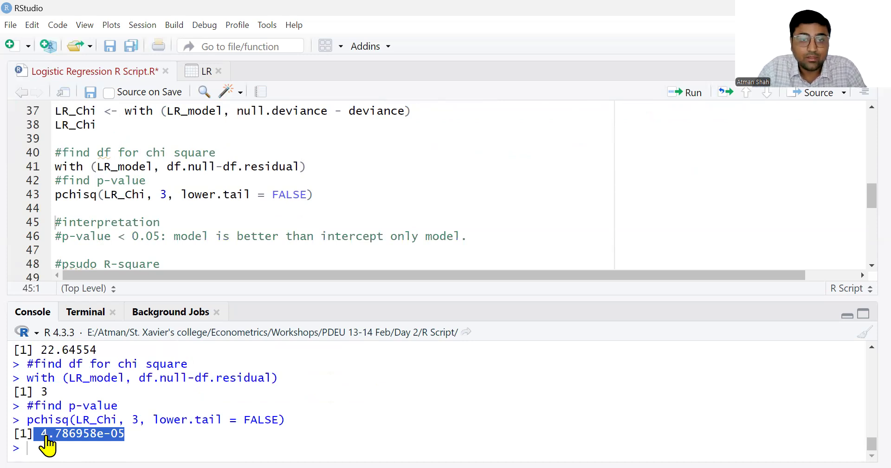
Step: Run pR2(LR_model) on line 51 to compute the pseudo R-square measures and highlight the McFadden value in the console
{"action": "left_click", "coordinate": [871, 266]}
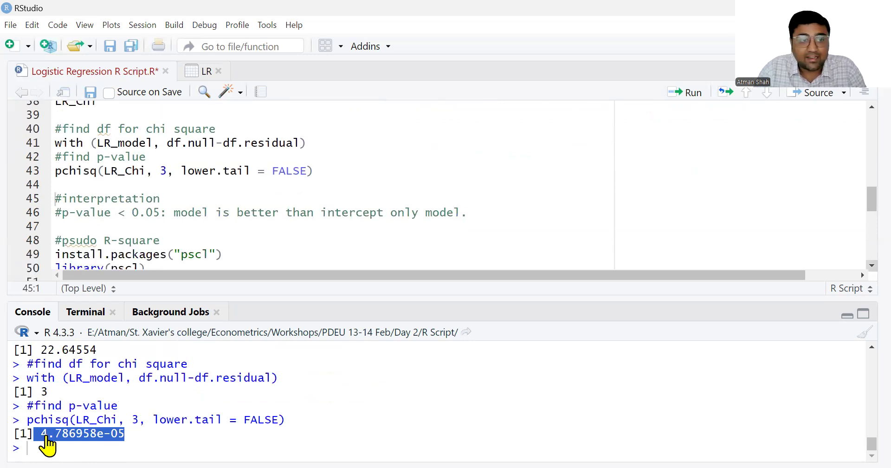
{"action": "scroll", "coordinate": [325, 186], "scroll_direction": "down", "scroll_amount": 2}
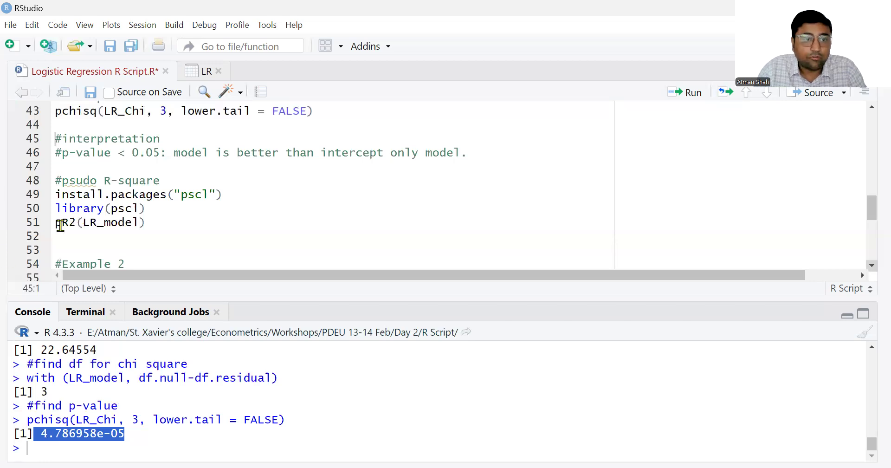
{"action": "scroll", "coordinate": [60, 226], "scroll_direction": "up", "scroll_amount": 1}
{"action": "left_click_drag", "start_coordinate": [55, 222], "coordinate": [146, 236]}
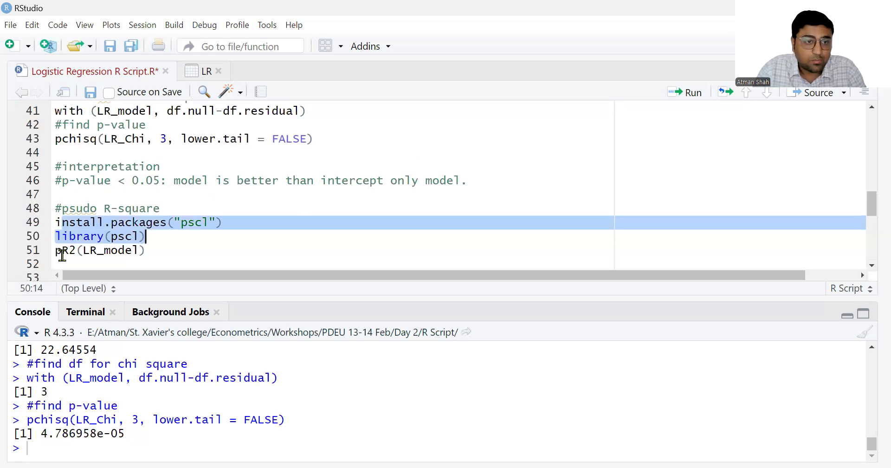
{"action": "key", "text": "Down"}
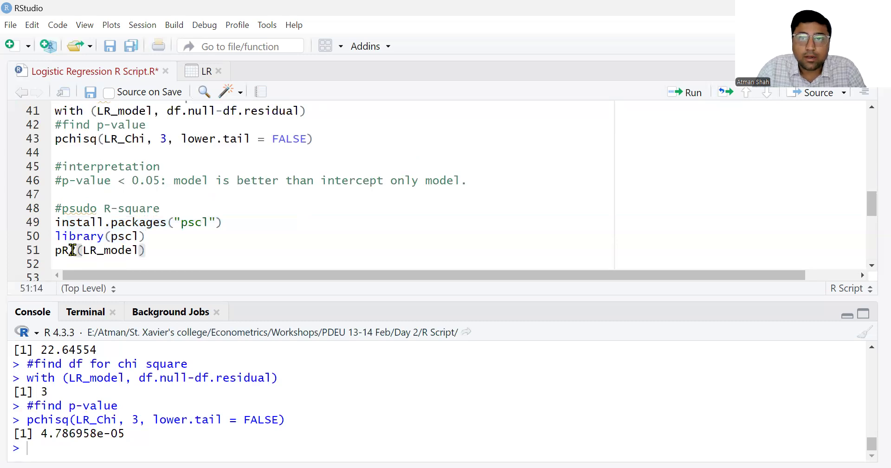
{"action": "key", "text": "ctrl+Return"}
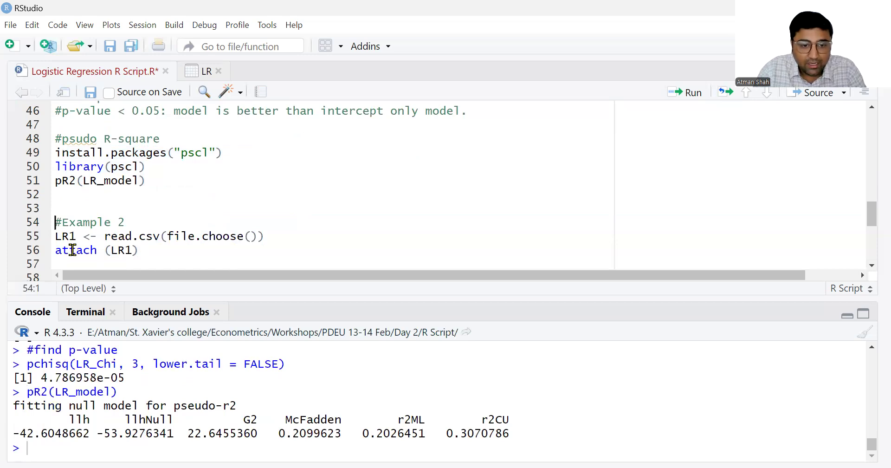
{"action": "double_click", "coordinate": [310, 434]}
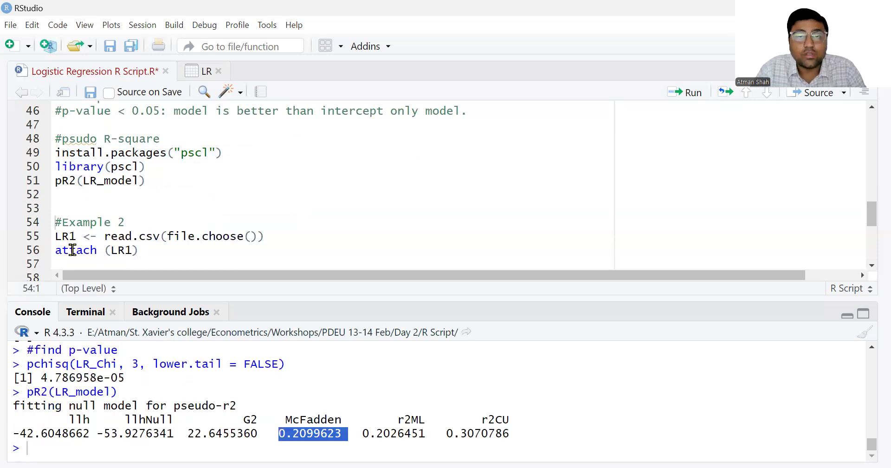